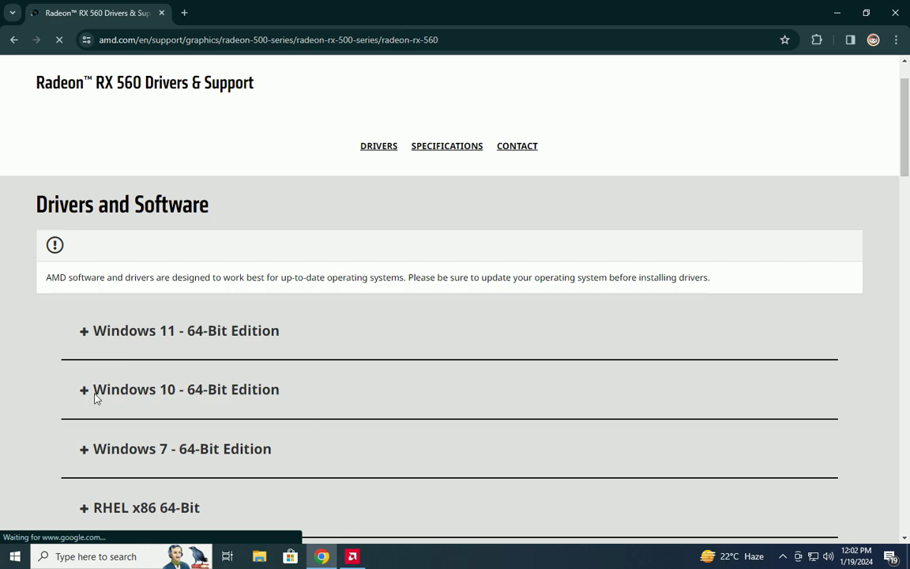
- Expand the Windows 10 - 64-Bit Edition driver section on the Radeon RX 560 support page
{"action": "left_click", "coordinate": [86, 397]}
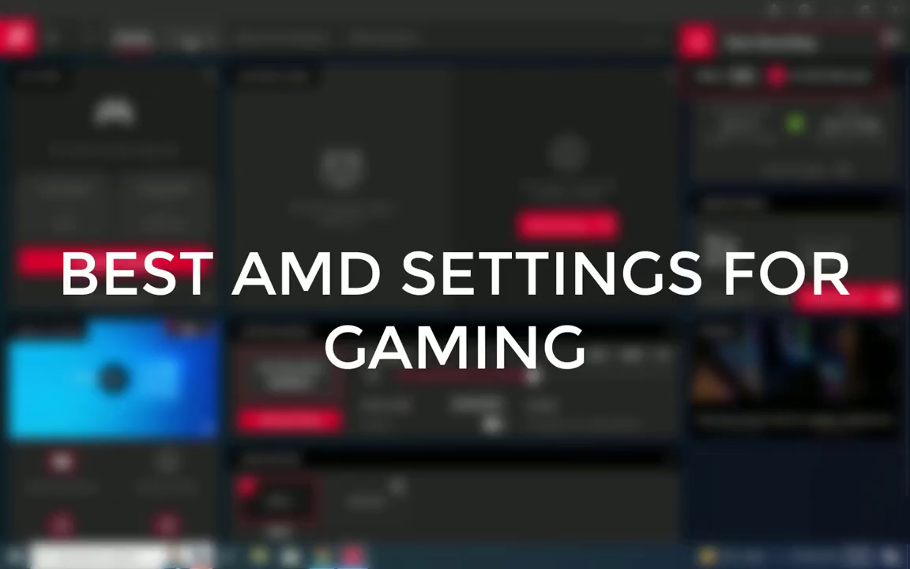
- Open the global graphics settings for gaming in AMD Software and enable Radeon Anti-Lag
{"action": "left_click", "coordinate": [190, 40]}
{"action": "left_click", "coordinate": [94, 85]}
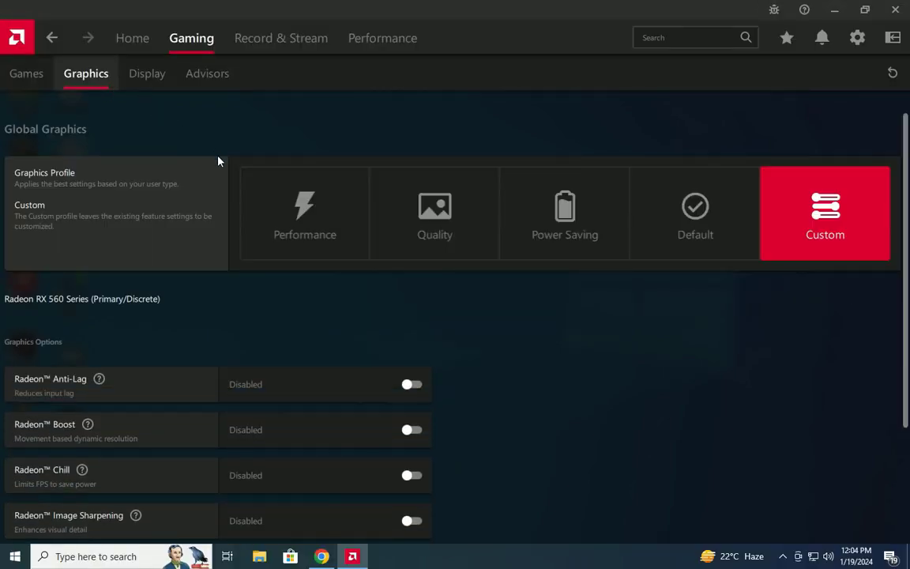
{"action": "scroll", "coordinate": [247, 289], "scroll_direction": "down", "scroll_amount": 1}
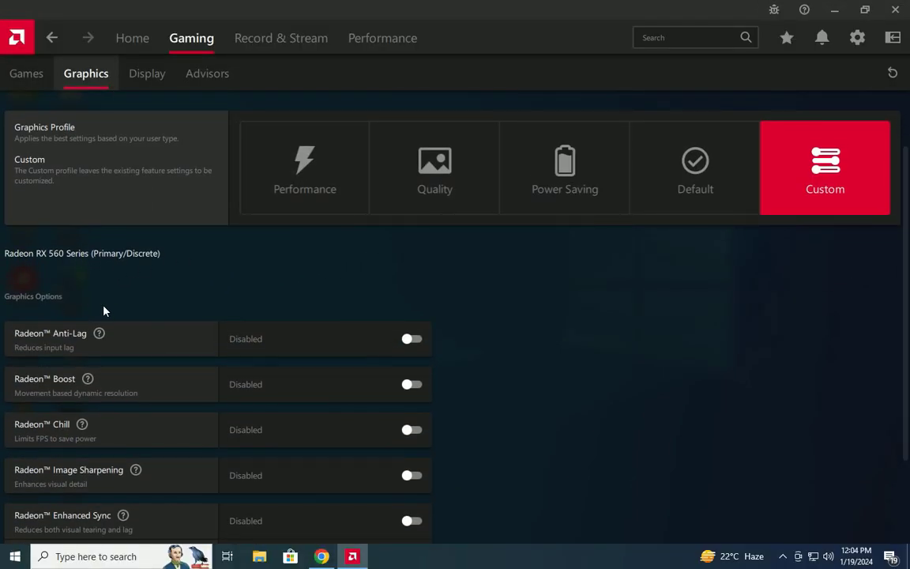
{"action": "left_click", "coordinate": [411, 339]}
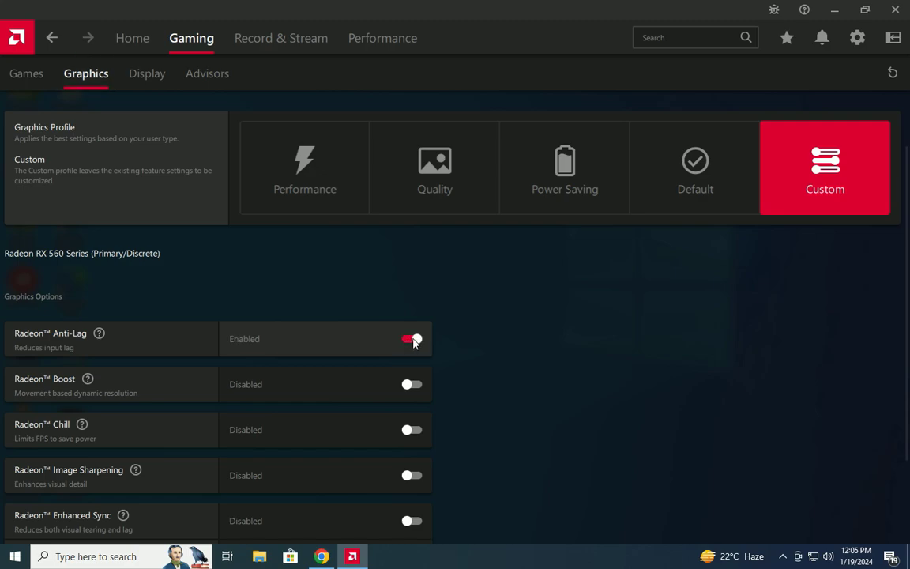
- Expand the advanced graphics options and set Texture Filtering Quality to Performance
{"action": "scroll", "coordinate": [537, 360], "scroll_direction": "down", "scroll_amount": 1}
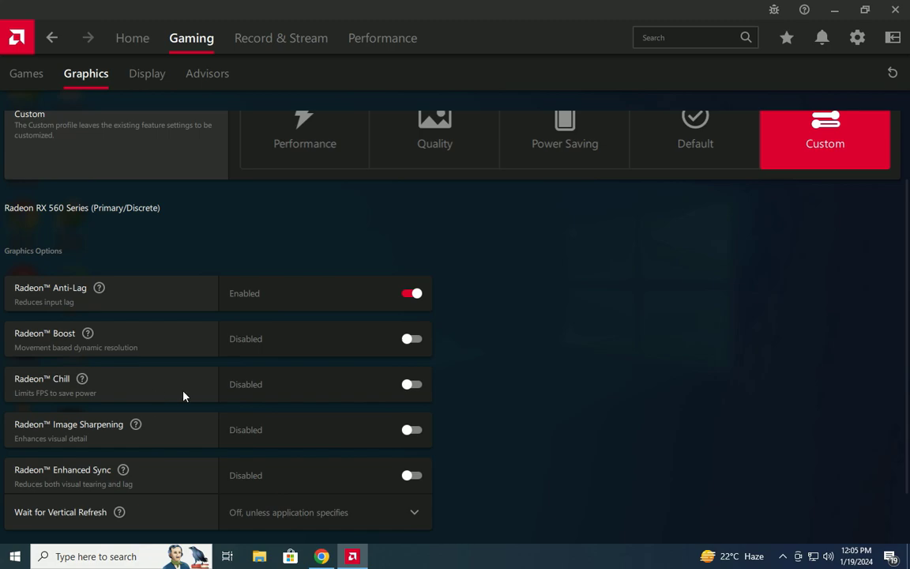
{"action": "scroll", "coordinate": [182, 396], "scroll_direction": "down", "scroll_amount": 1}
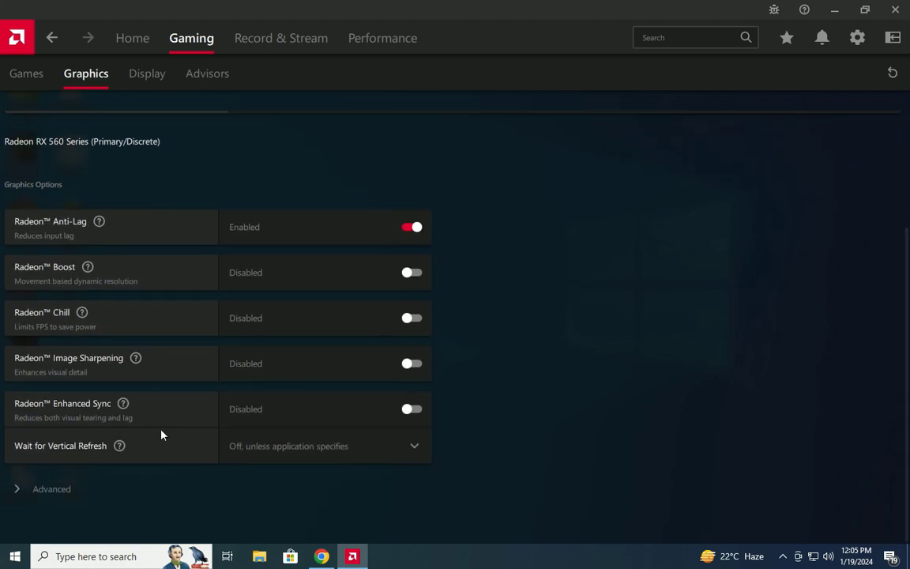
{"action": "left_click", "coordinate": [52, 489]}
{"action": "scroll", "coordinate": [94, 432], "scroll_direction": "down", "scroll_amount": 3}
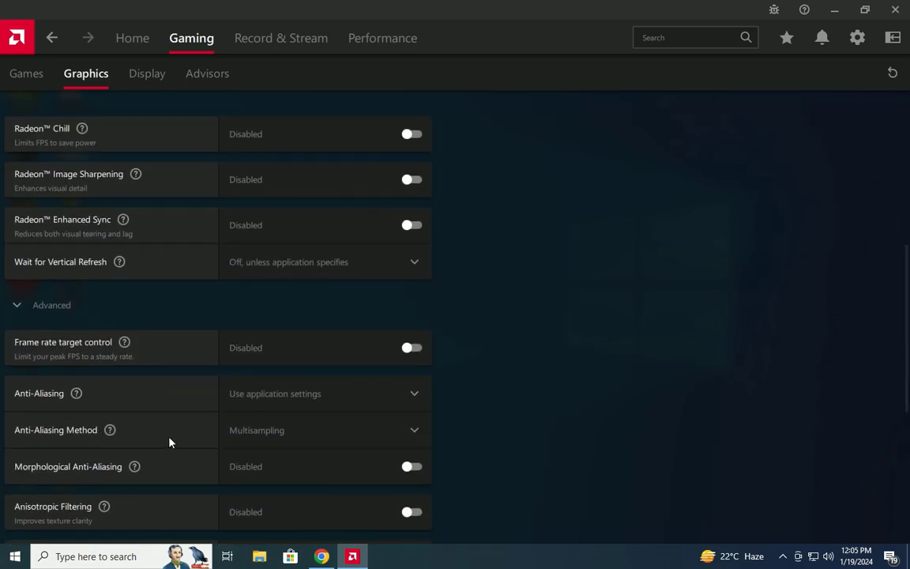
{"action": "scroll", "coordinate": [169, 443], "scroll_direction": "down", "scroll_amount": 2}
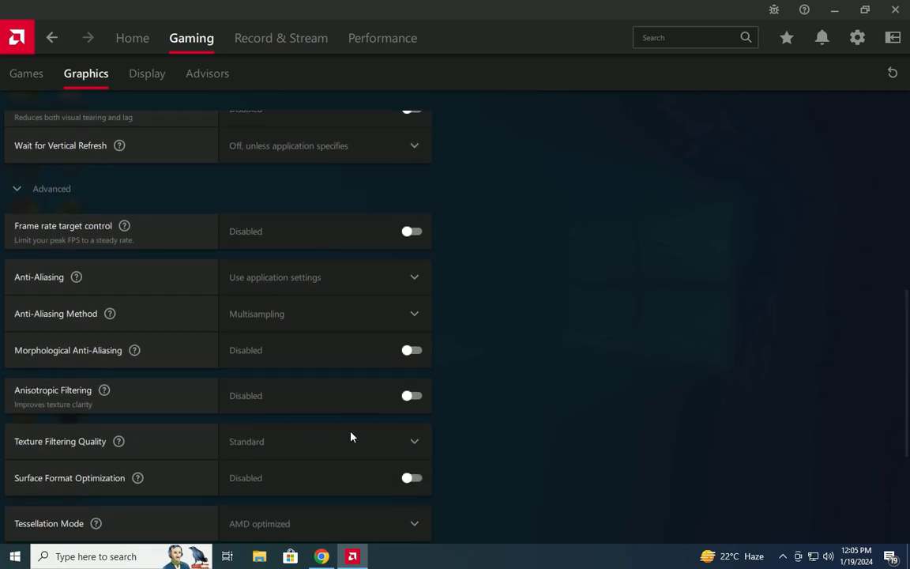
{"action": "left_click", "coordinate": [415, 443]}
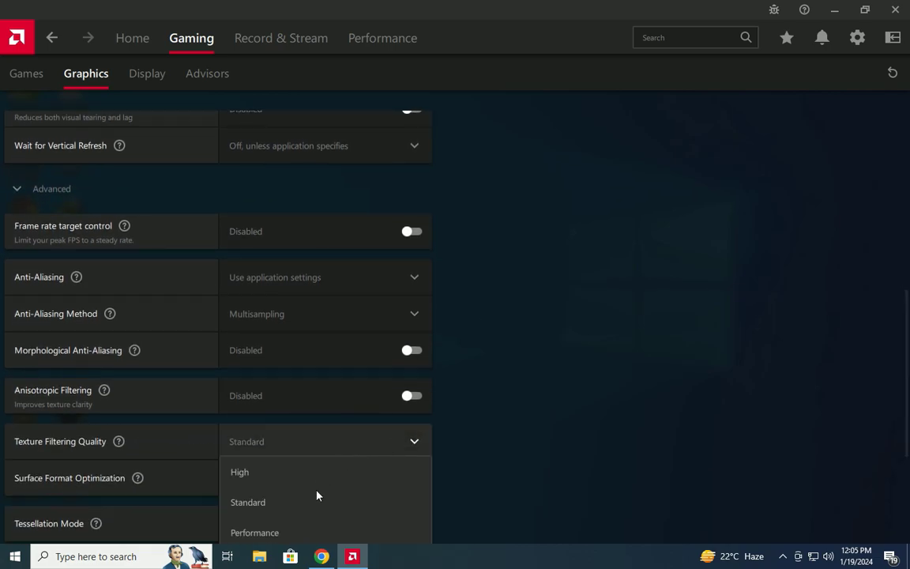
{"action": "left_click", "coordinate": [387, 533]}
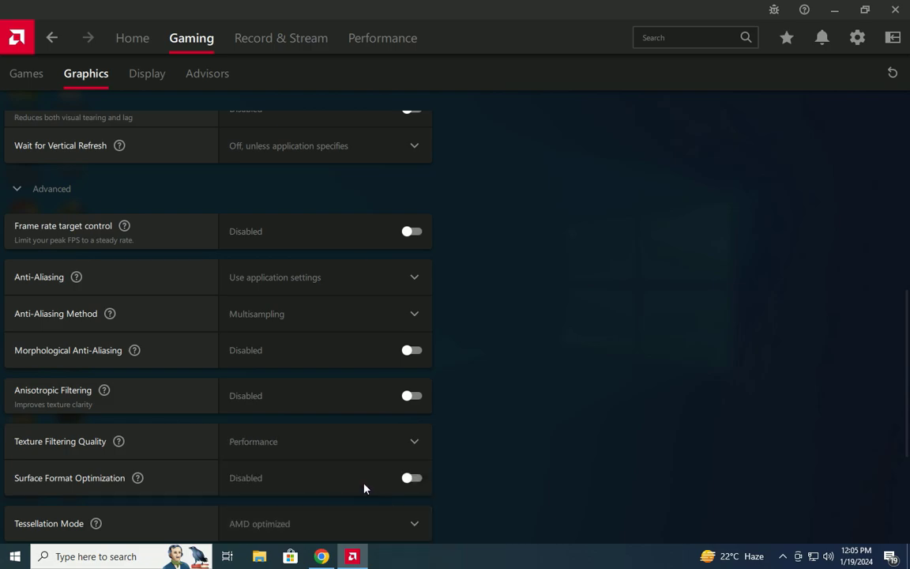
- Enable Surface Format Optimization and review the remaining advanced graphics options below it
{"action": "scroll", "coordinate": [136, 438], "scroll_direction": "down", "scroll_amount": 1}
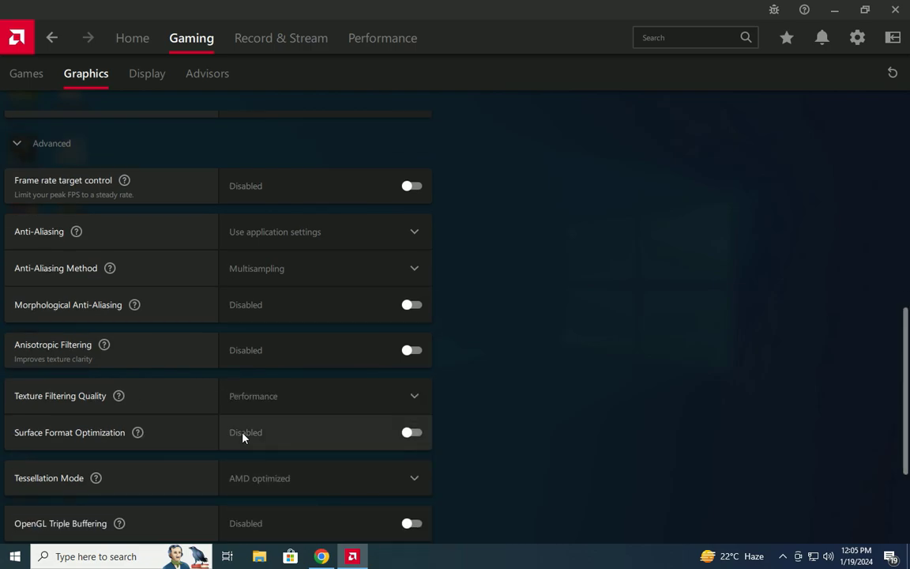
{"action": "left_click", "coordinate": [412, 433]}
{"action": "scroll", "coordinate": [203, 425], "scroll_direction": "down", "scroll_amount": 1}
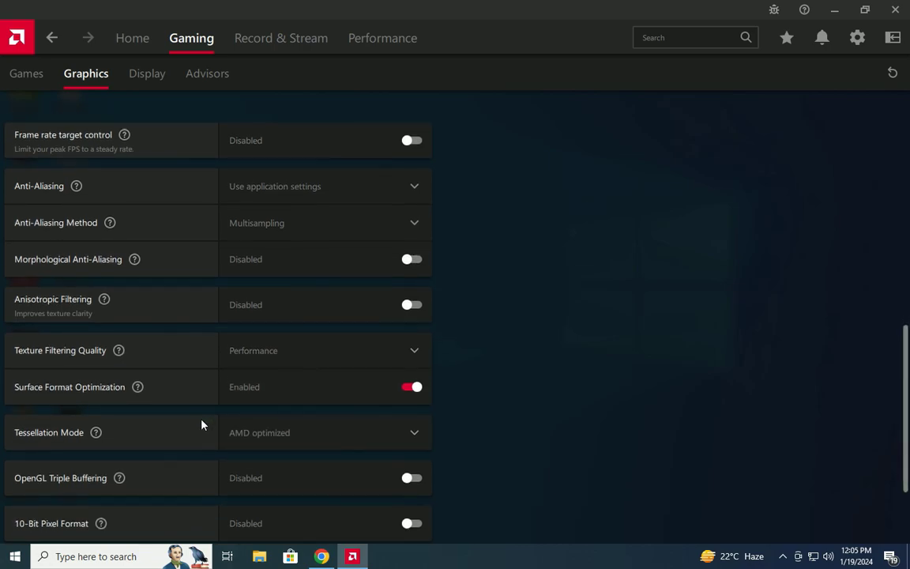
{"action": "scroll", "coordinate": [150, 432], "scroll_direction": "down", "scroll_amount": 1}
{"action": "scroll", "coordinate": [164, 434], "scroll_direction": "down", "scroll_amount": 1}
{"action": "scroll", "coordinate": [150, 435], "scroll_direction": "down", "scroll_amount": 1}
{"action": "scroll", "coordinate": [158, 432], "scroll_direction": "down", "scroll_amount": 1}
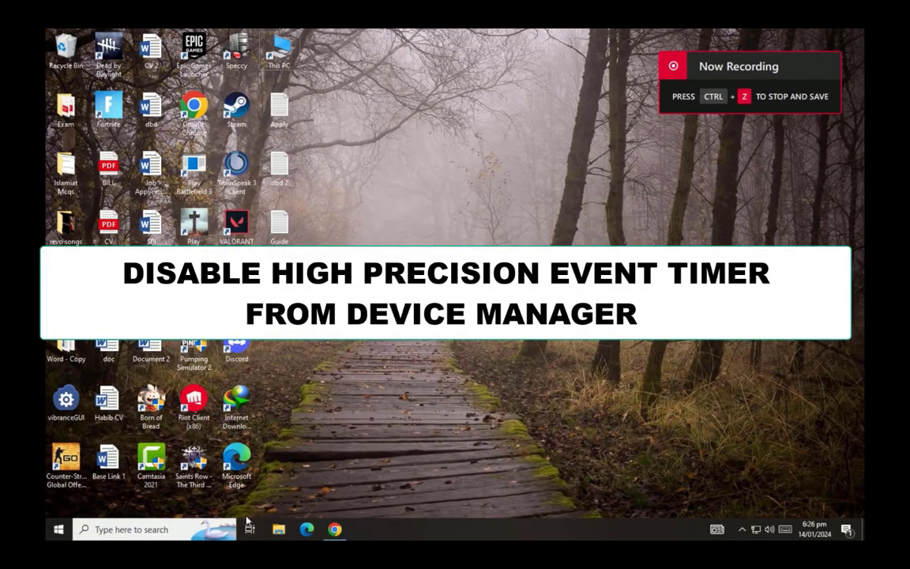
- Open Device Manager through a Windows search and expand the System devices category
{"action": "left_click", "coordinate": [189, 529]}
{"action": "type", "text": "dev"}
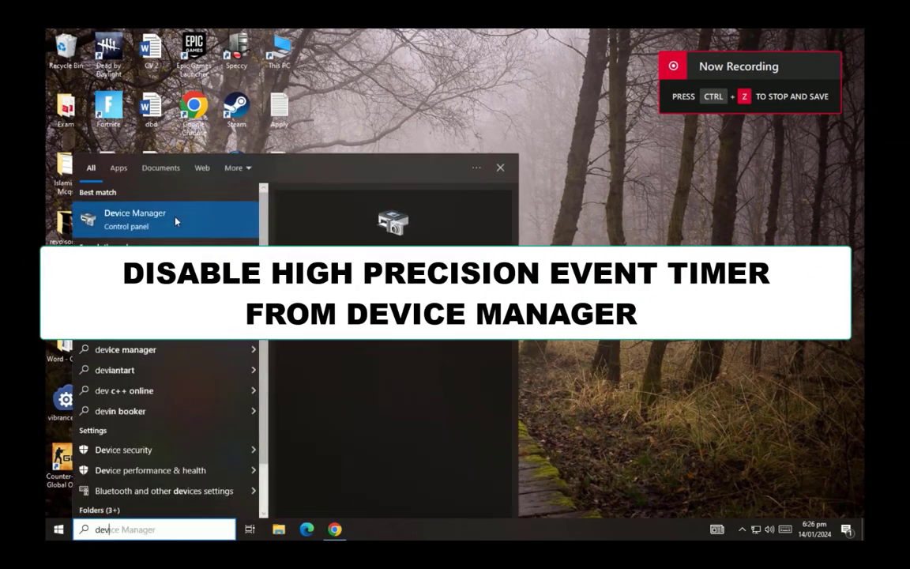
{"action": "left_click", "coordinate": [176, 221]}
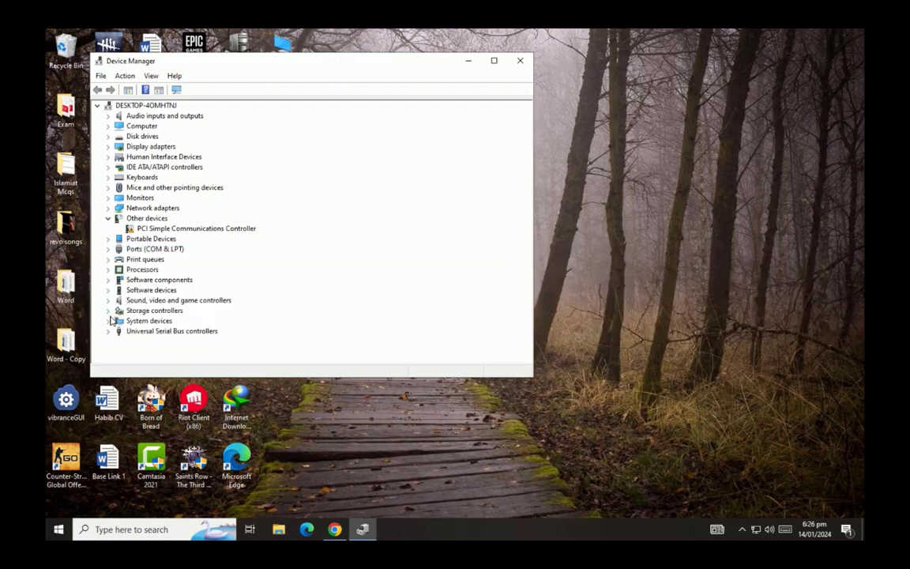
{"action": "left_click", "coordinate": [108, 321]}
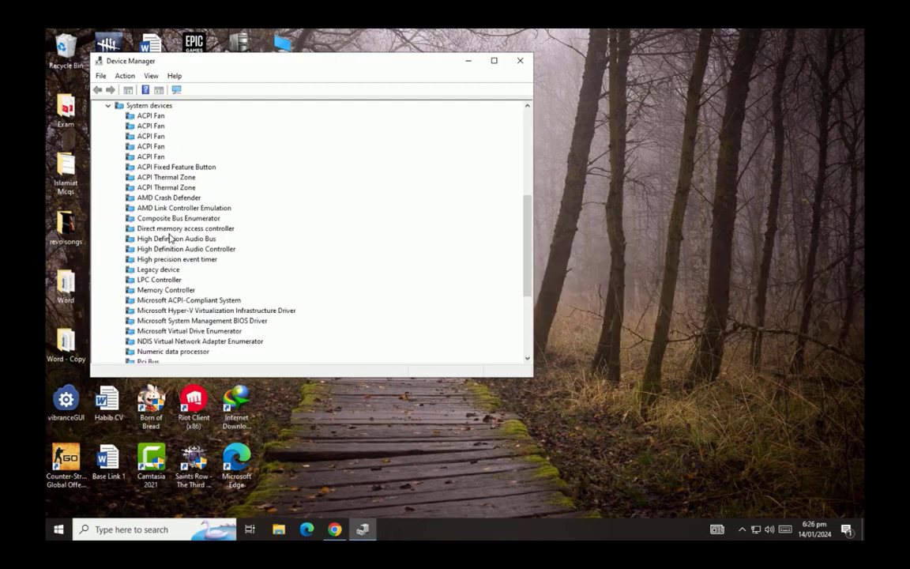
- Disable the High precision event timer device and confirm the change
{"action": "left_click", "coordinate": [188, 261]}
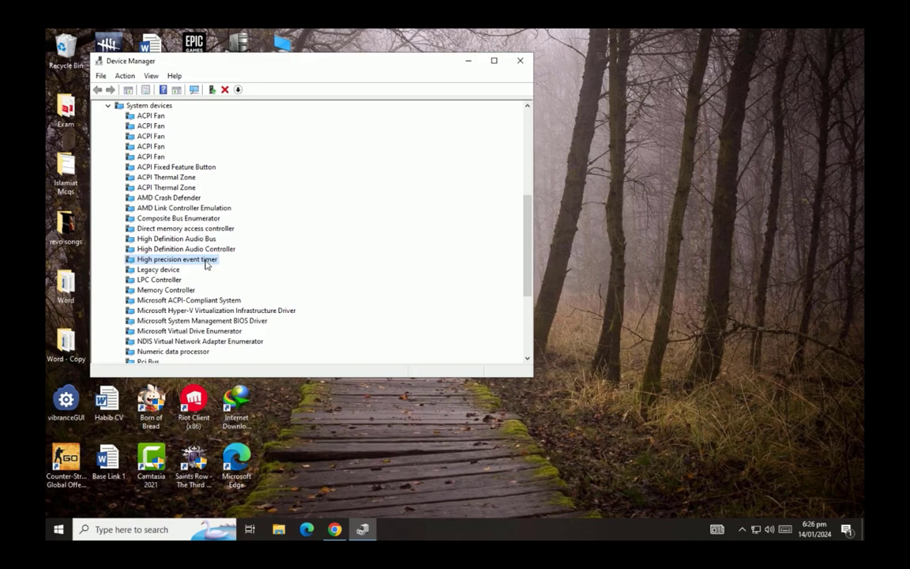
{"action": "right_click", "coordinate": [207, 266]}
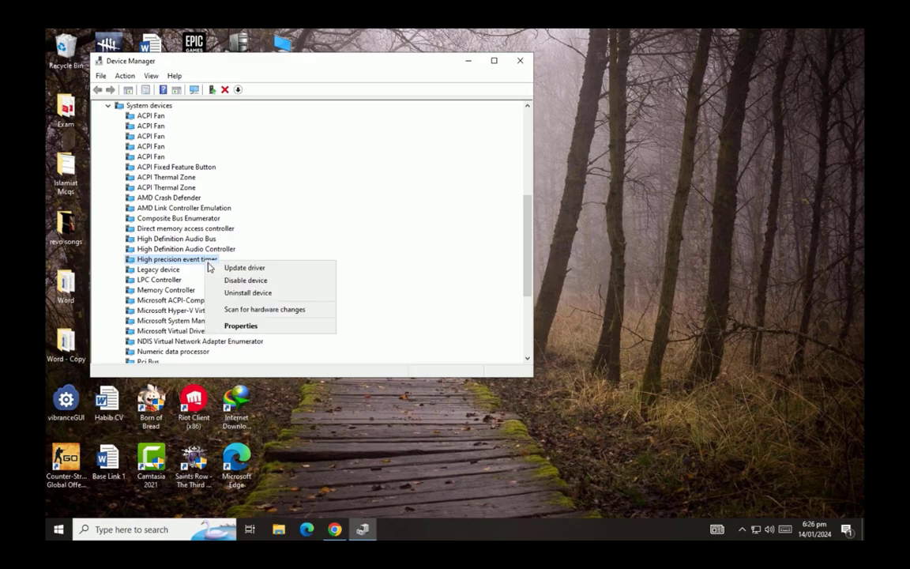
{"action": "left_click", "coordinate": [234, 280]}
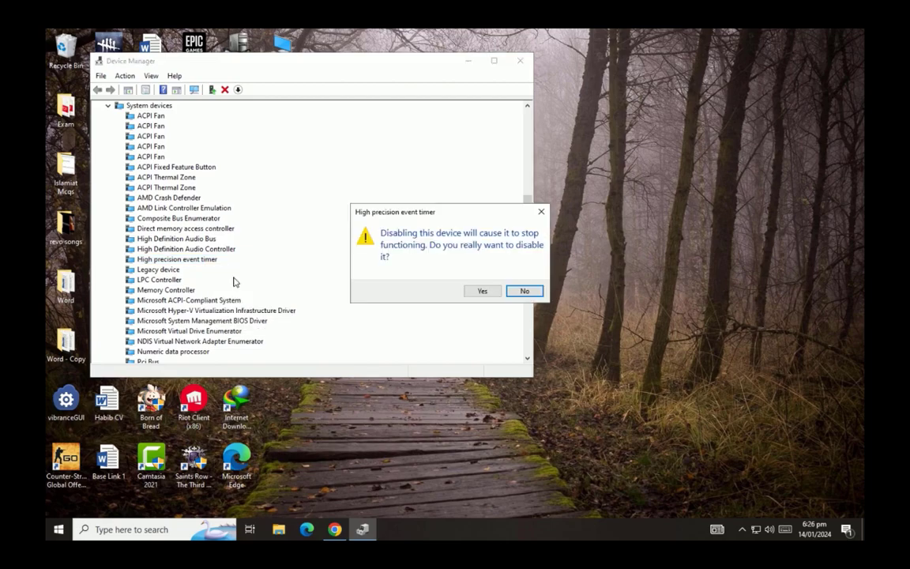
{"action": "left_click", "coordinate": [480, 290]}
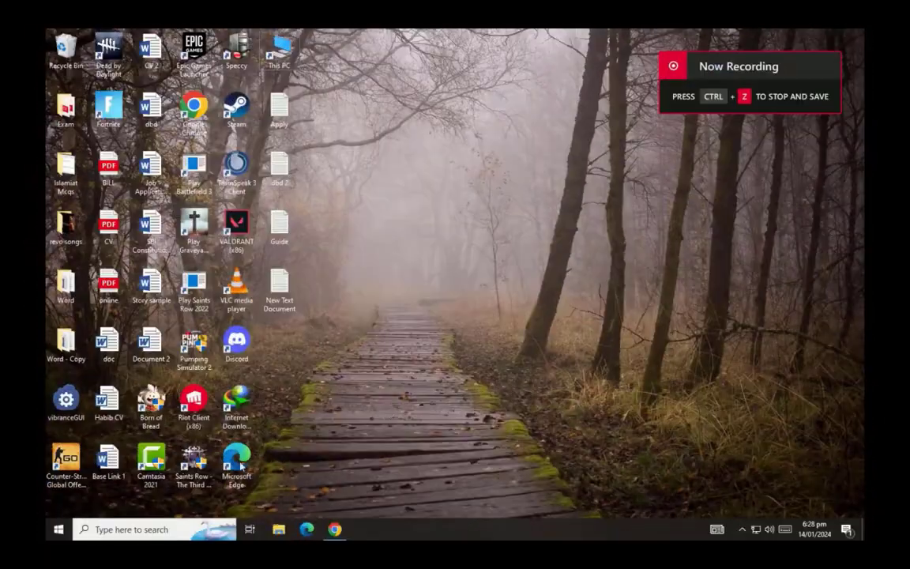
- Open the Edit power plan settings through a Windows search and bring up the advanced power settings
{"action": "type", "text": "ed"}
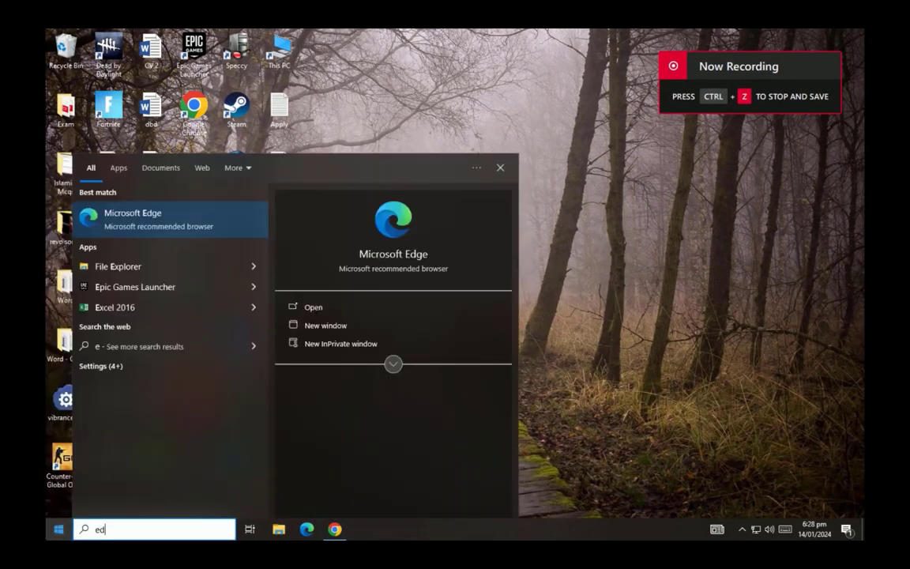
{"action": "type", "text": "it"}
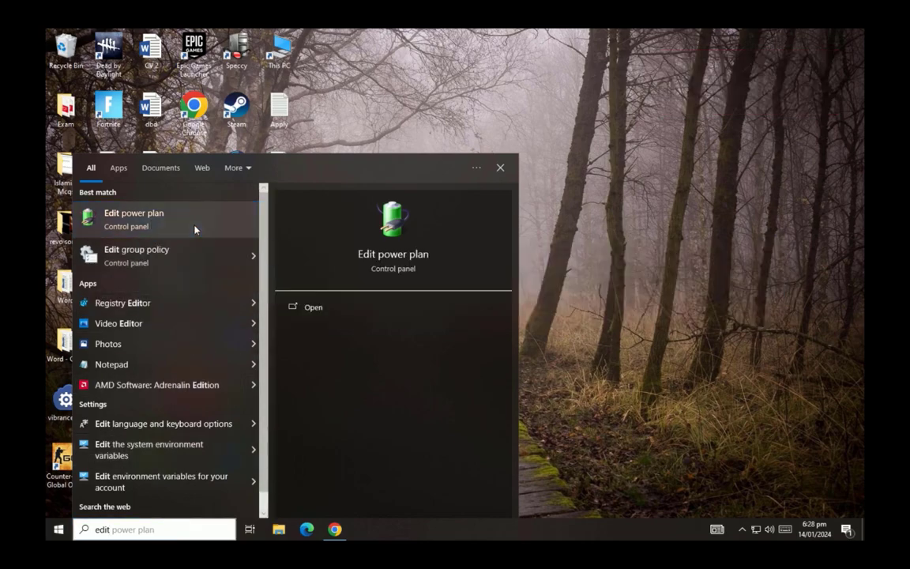
{"action": "left_click", "coordinate": [195, 230]}
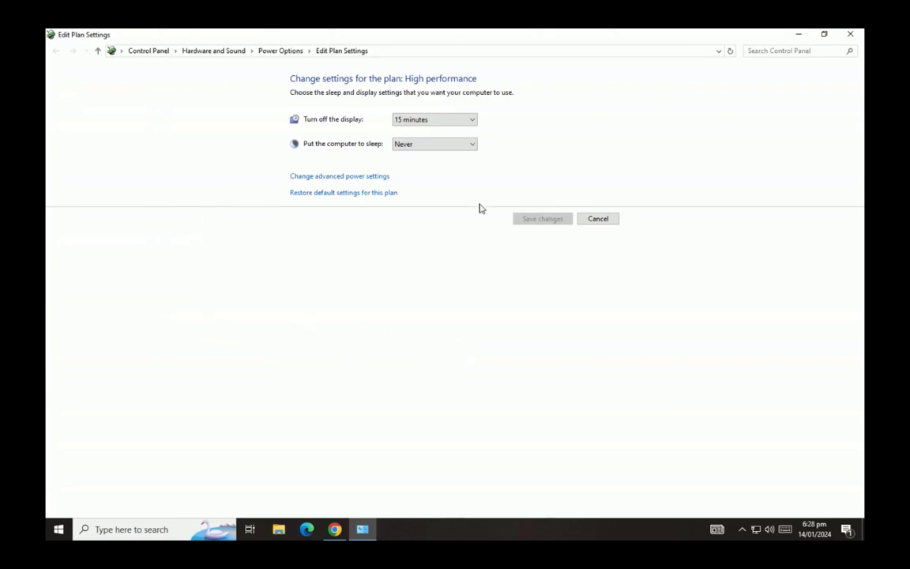
{"action": "left_click", "coordinate": [367, 177]}
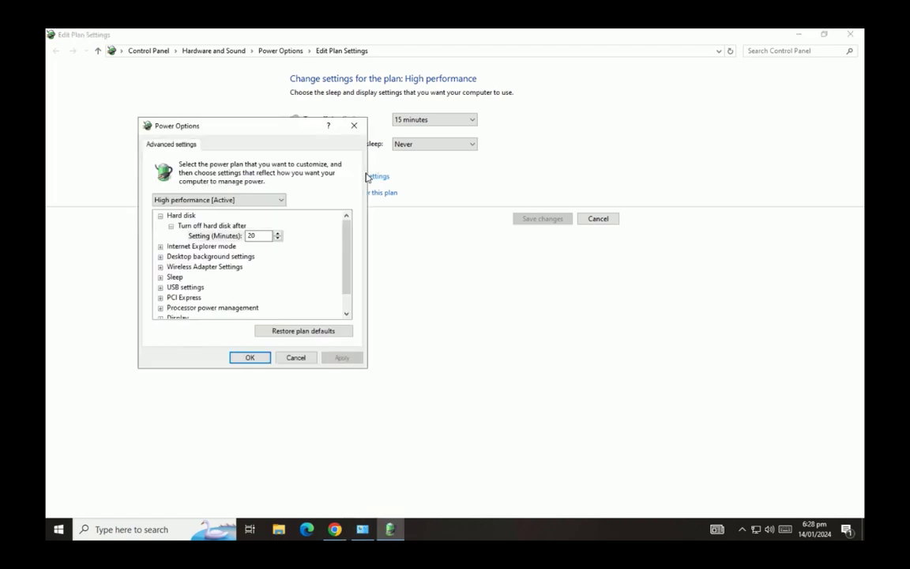
- Select High performance as the power plan in the advanced power settings and accept the dialog
{"action": "left_click", "coordinate": [270, 203]}
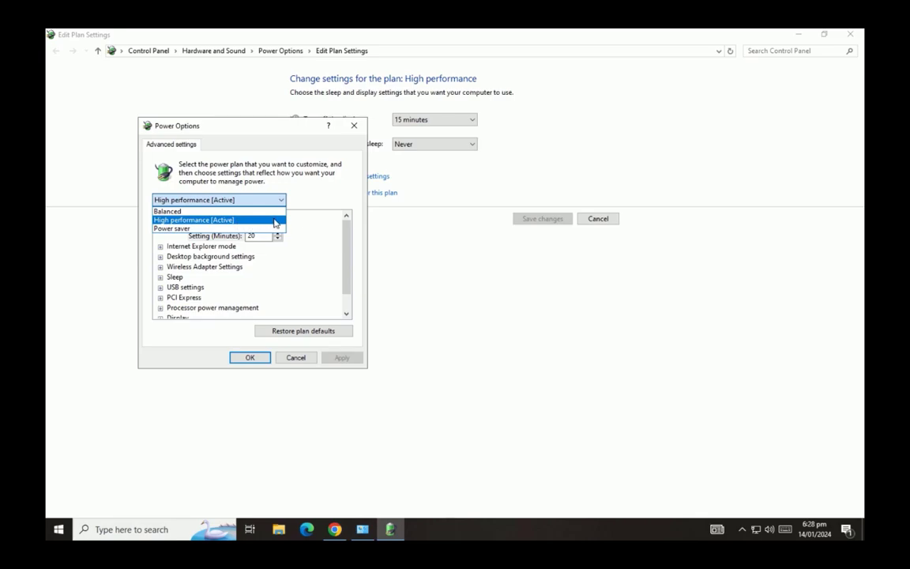
{"action": "left_click", "coordinate": [274, 221]}
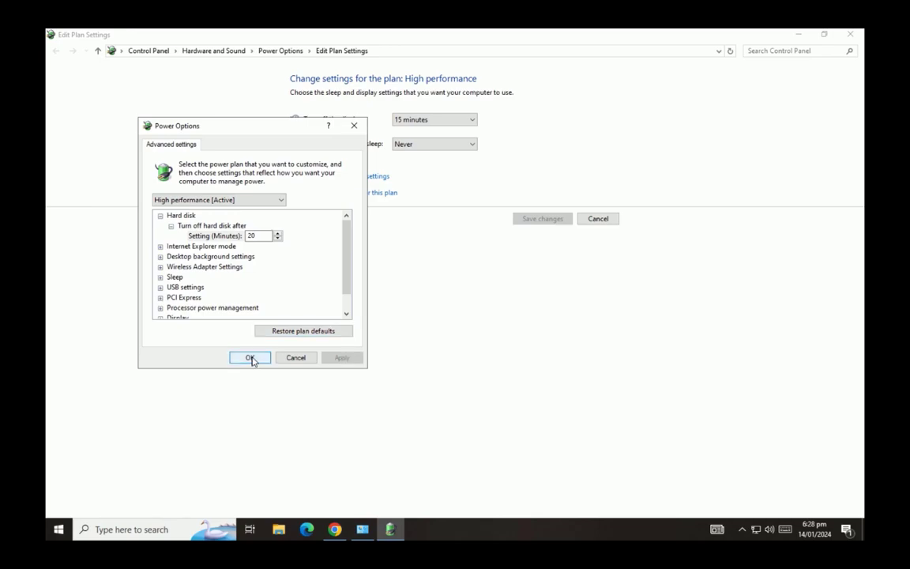
{"action": "left_click", "coordinate": [251, 358]}
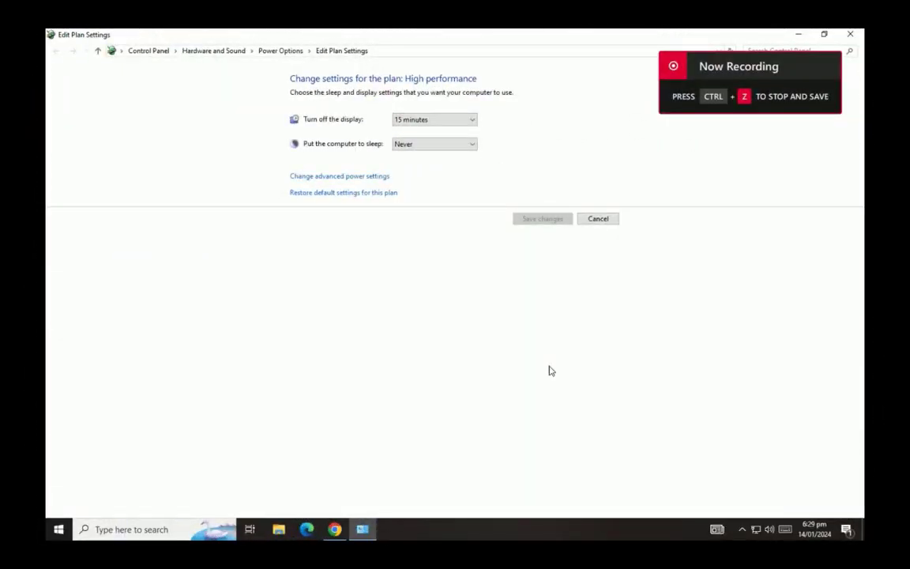
- Open Task Manager's list of startup apps and select the Microsoft Edge and Acrotray entries in turn
{"action": "right_click", "coordinate": [531, 531]}
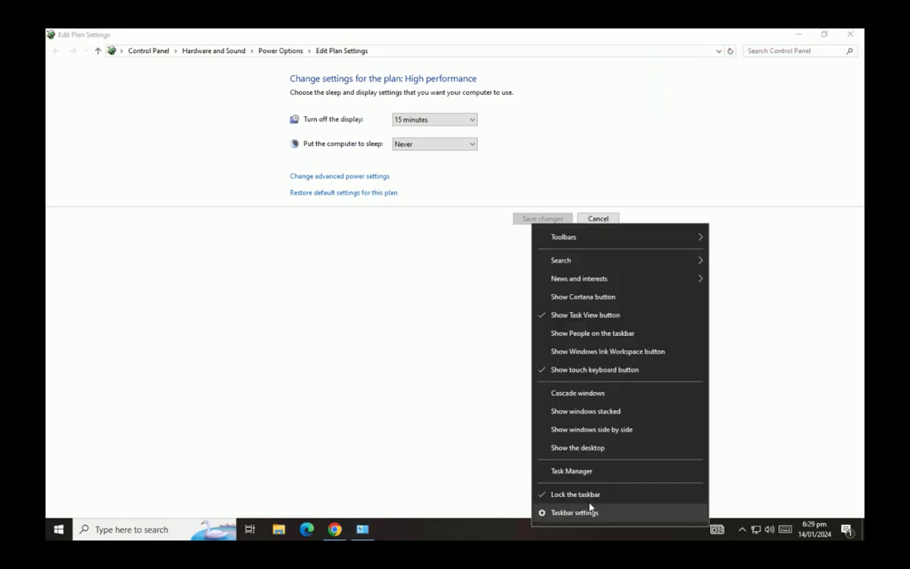
{"action": "left_click", "coordinate": [617, 474]}
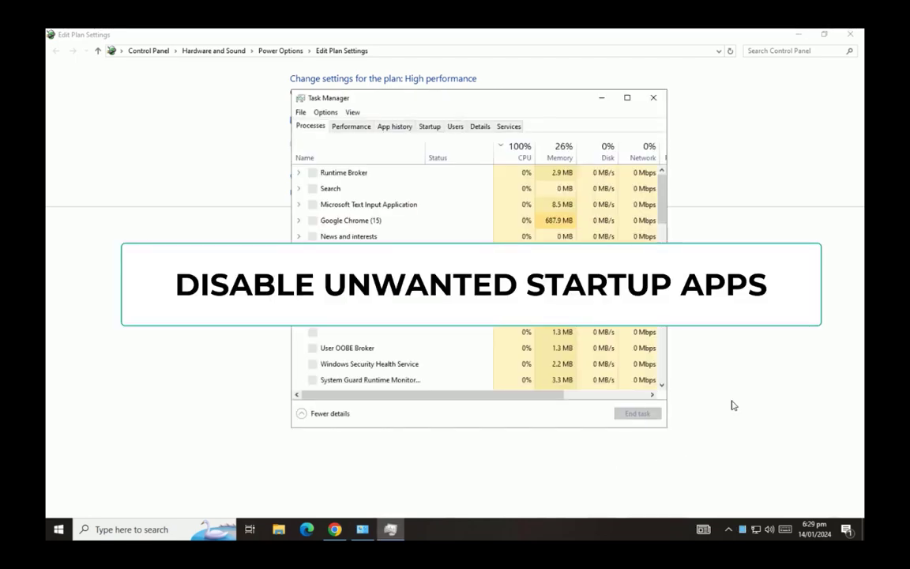
{"action": "left_click", "coordinate": [431, 128]}
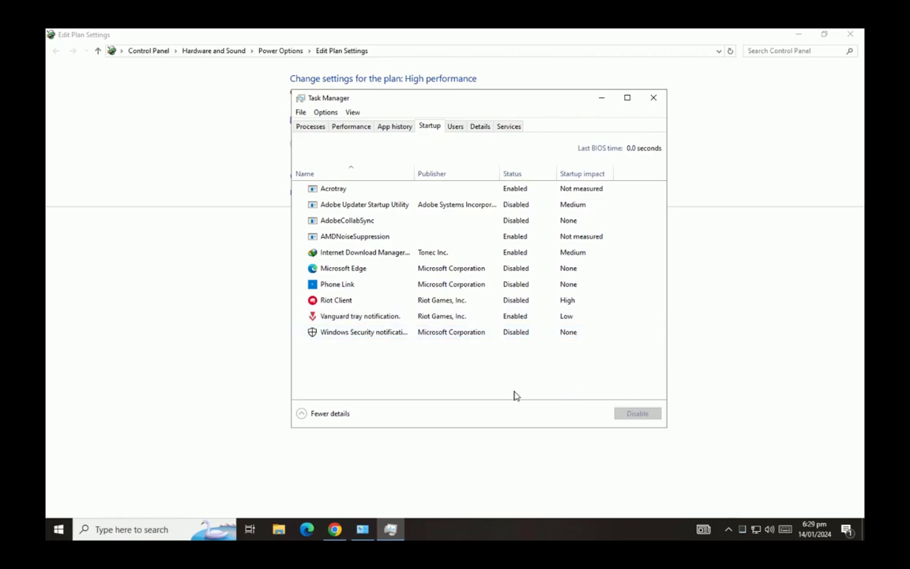
{"action": "left_click", "coordinate": [505, 268]}
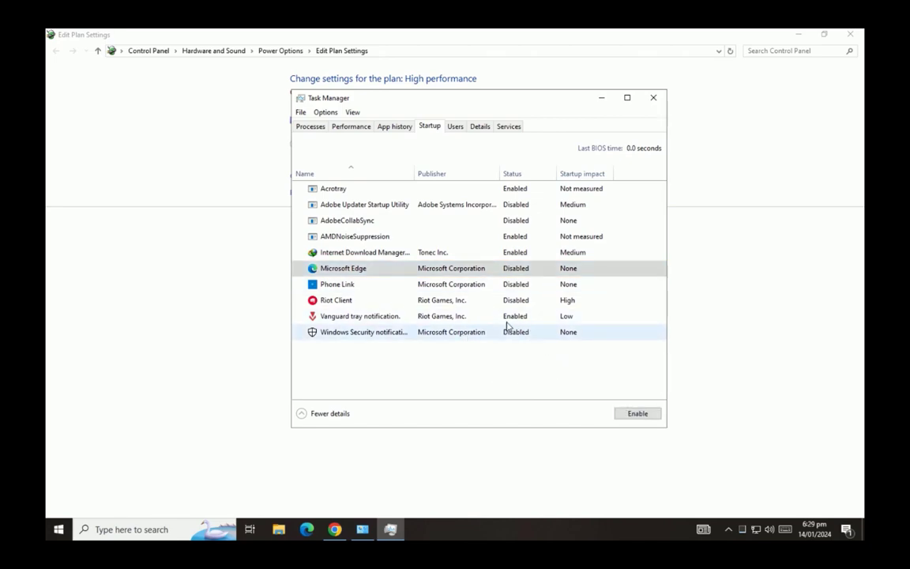
{"action": "left_click", "coordinate": [484, 190]}
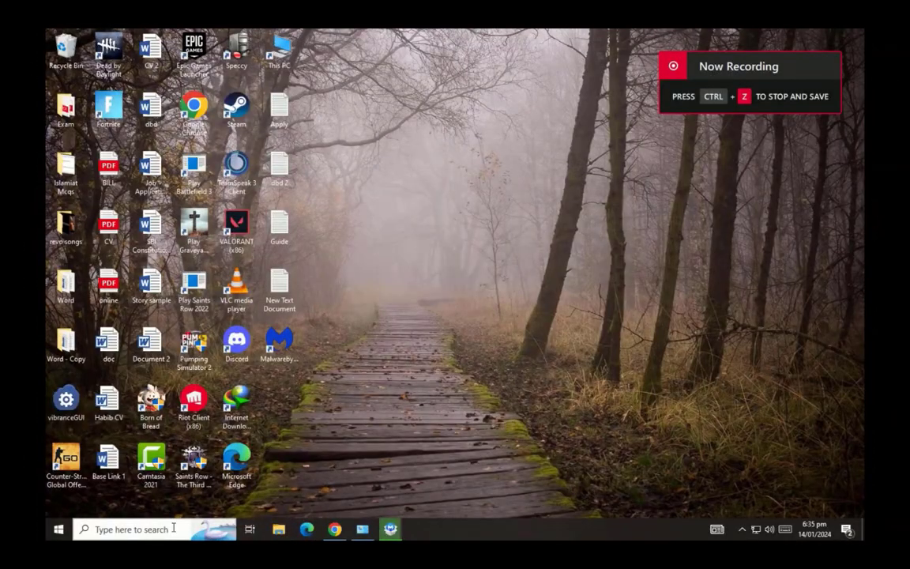
- Open the Services console through a Windows search and bring up the properties of the SysMain service
{"action": "left_click", "coordinate": [172, 529]}
{"action": "type", "text": "serv"}
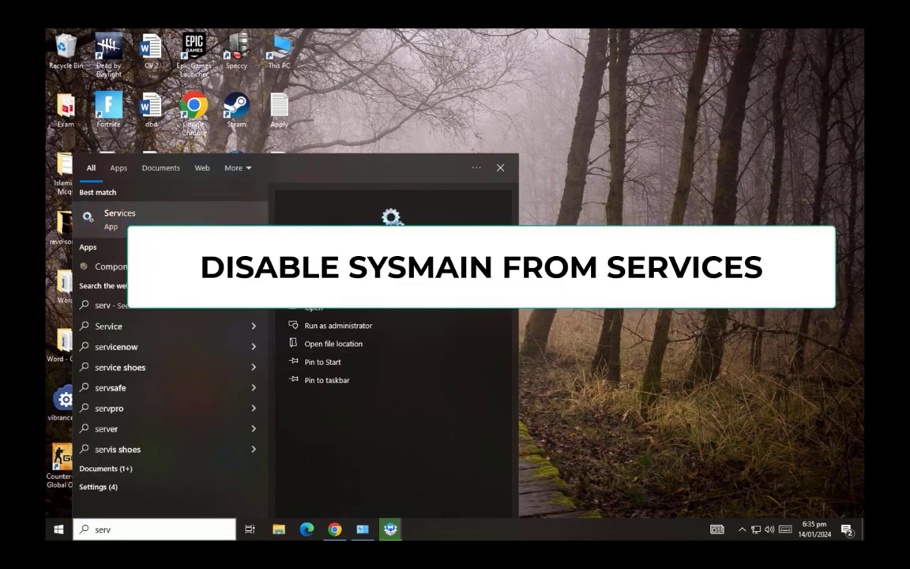
{"action": "key", "text": "Return"}
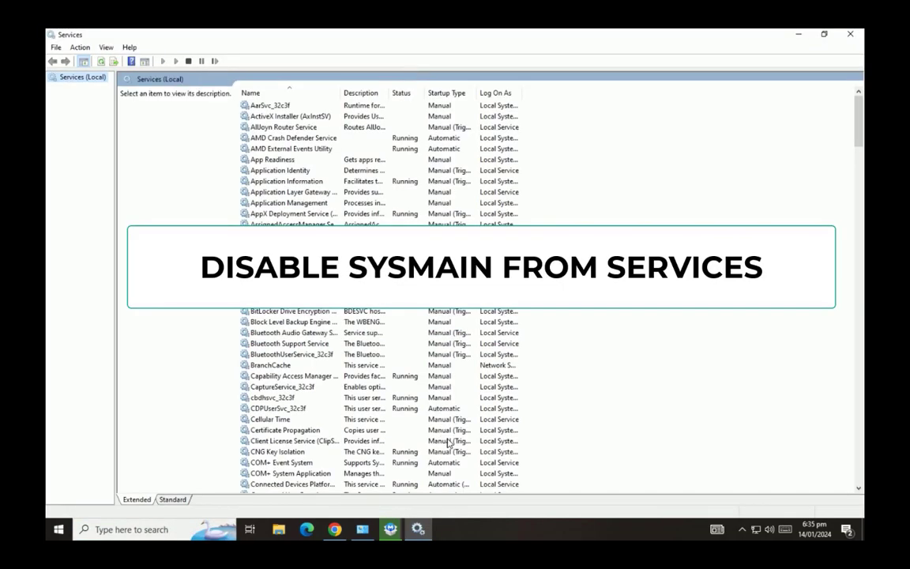
{"action": "left_click", "coordinate": [327, 356]}
{"action": "key", "text": "s"}
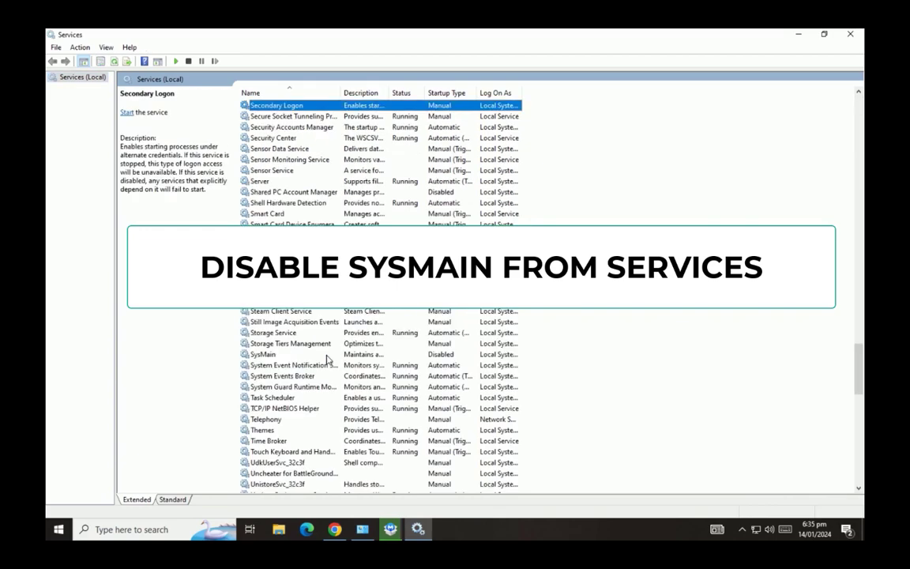
{"action": "left_click", "coordinate": [272, 356]}
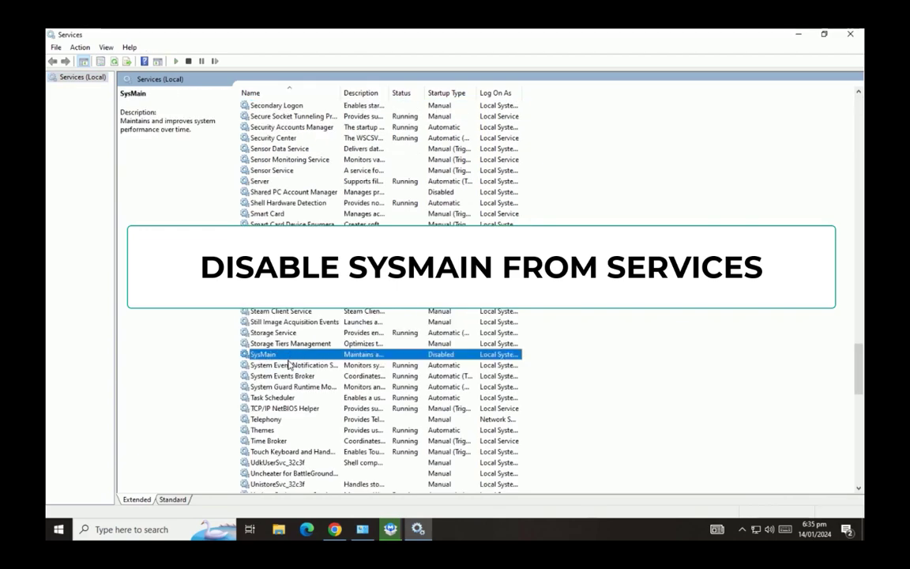
{"action": "right_click", "coordinate": [294, 356]}
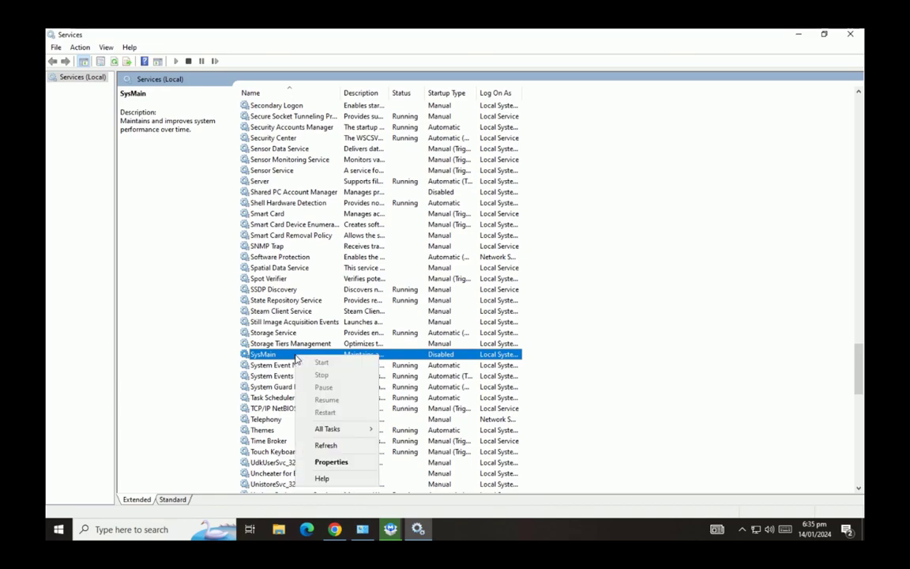
{"action": "left_click", "coordinate": [338, 462]}
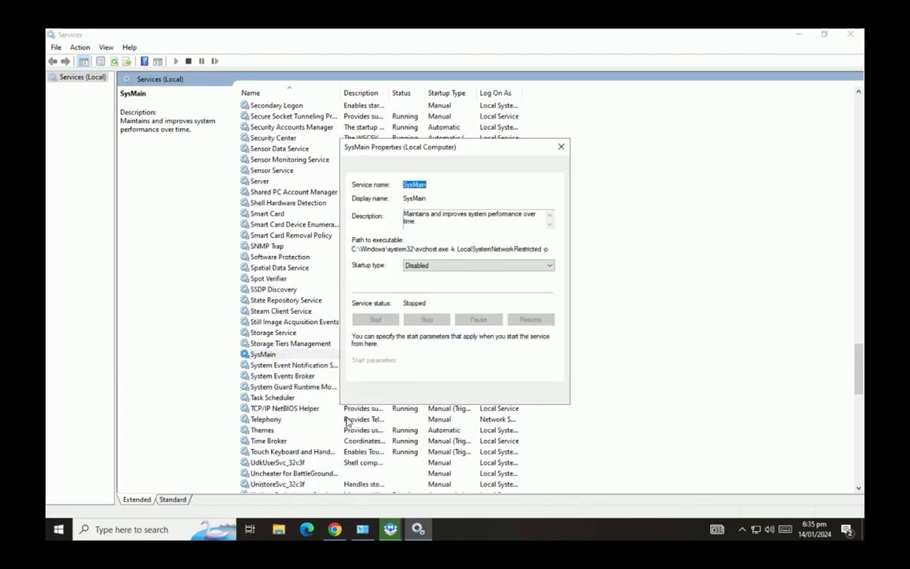
- Set the SysMain service's startup type to Disabled and accept the properties dialog
{"action": "left_click", "coordinate": [464, 267]}
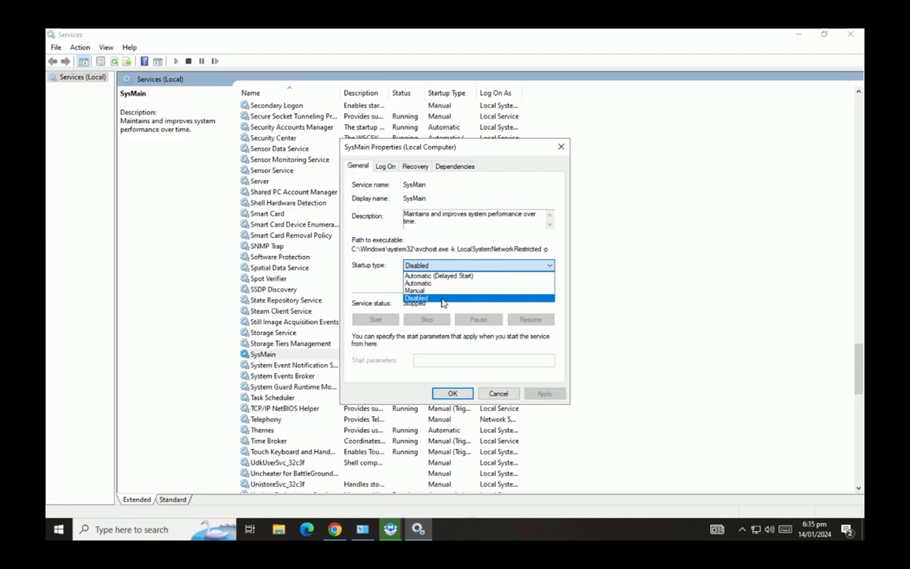
{"action": "left_click", "coordinate": [442, 298]}
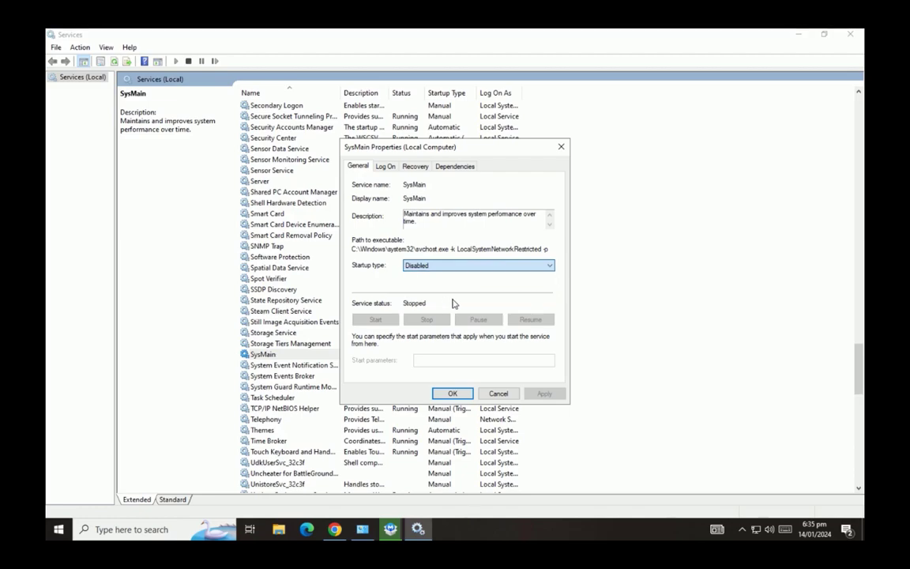
{"action": "left_click", "coordinate": [545, 393]}
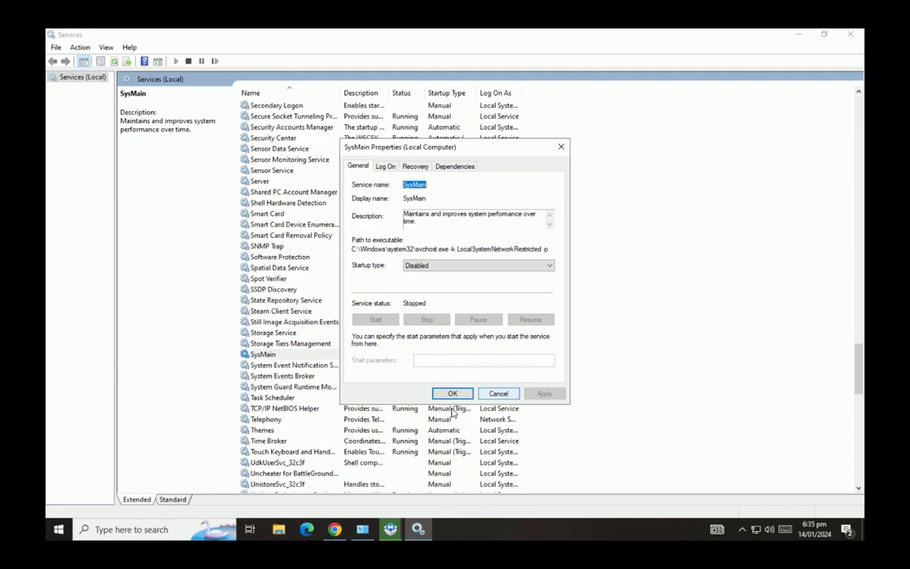
{"action": "left_click", "coordinate": [453, 393]}
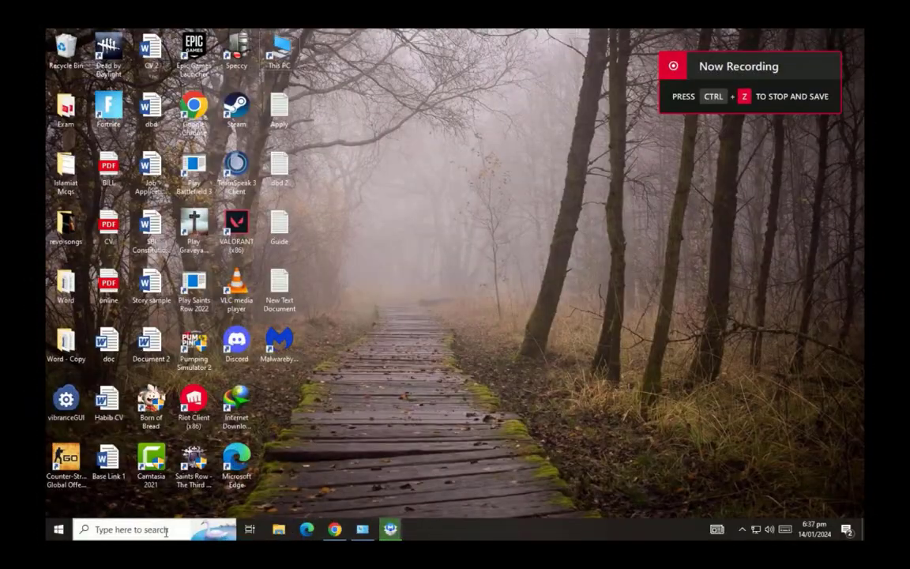
- Search Windows for "check" and open the Check for updates system settings
{"action": "left_click", "coordinate": [165, 532]}
{"action": "type", "text": "check"}
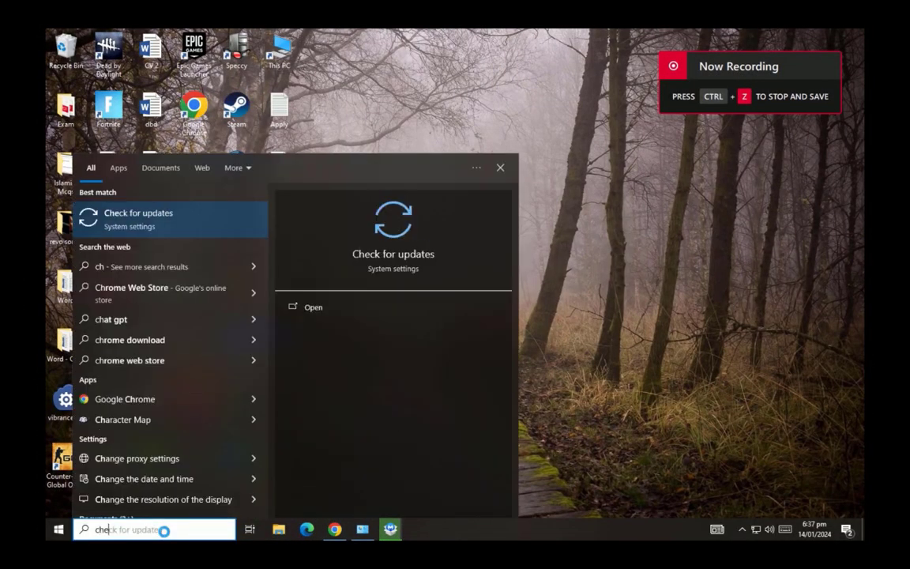
{"action": "left_click", "coordinate": [205, 223]}
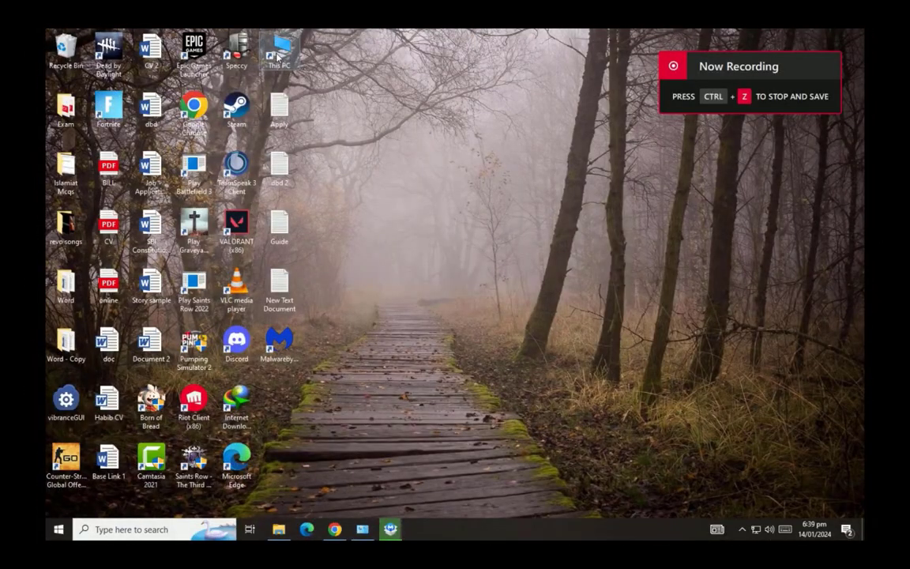
- Open the system information from This PC and bring up the Performance Options through the advanced system settings
{"action": "double_click", "coordinate": [278, 55]}
{"action": "key", "text": "super+Up"}
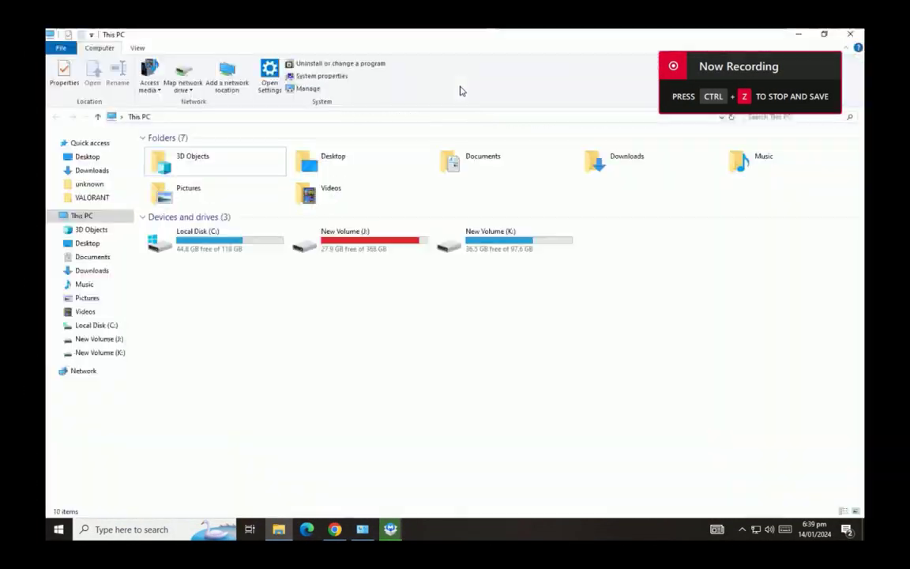
{"action": "right_click", "coordinate": [381, 445]}
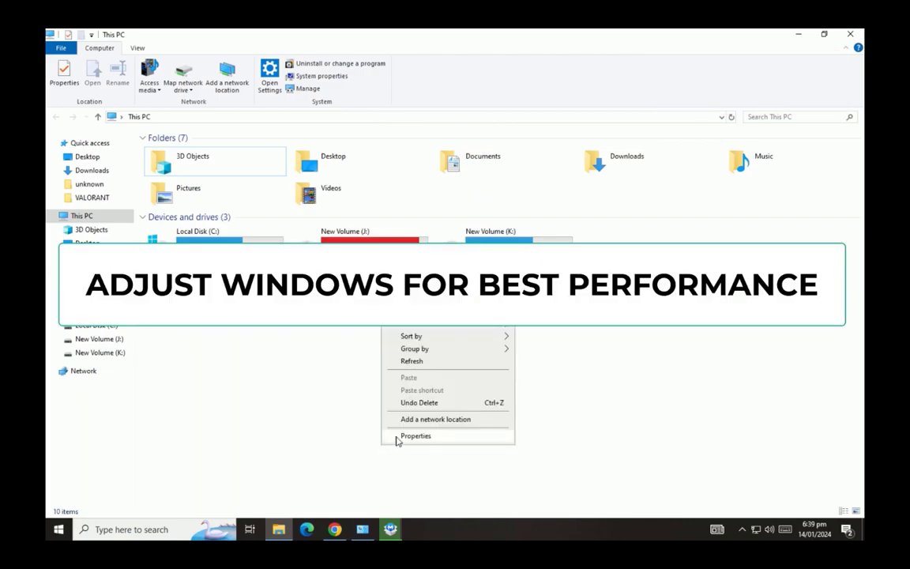
{"action": "left_click", "coordinate": [398, 437]}
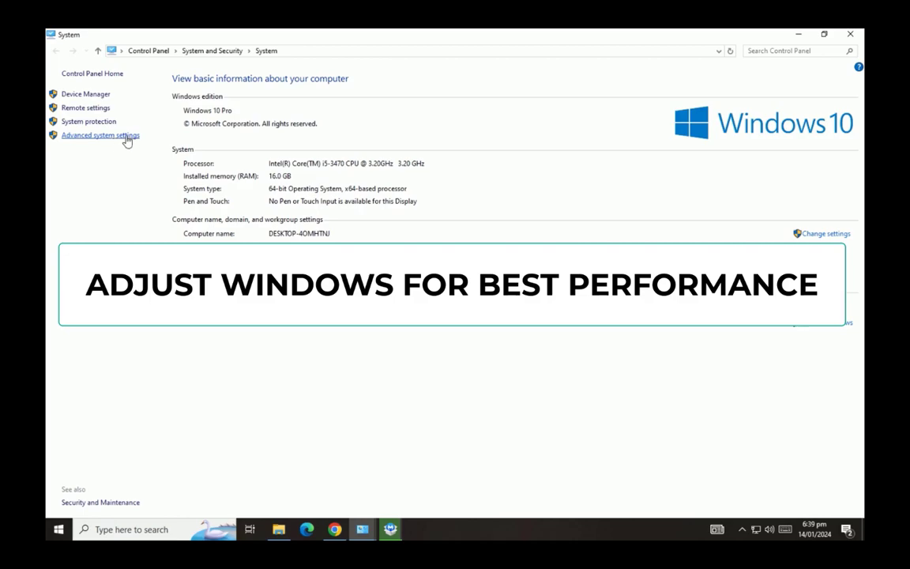
{"action": "left_click", "coordinate": [125, 137]}
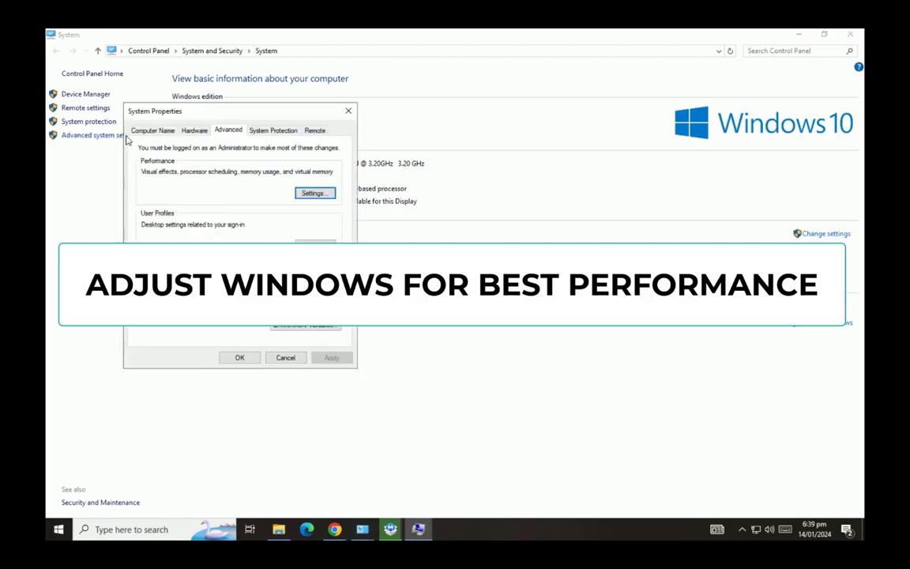
{"action": "left_click", "coordinate": [316, 195]}
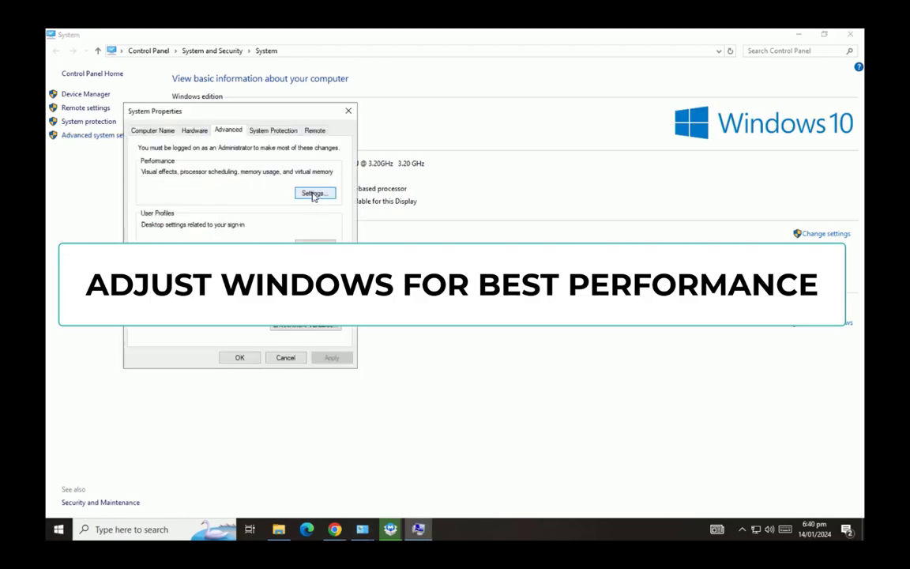
{"action": "left_click", "coordinate": [316, 195]}
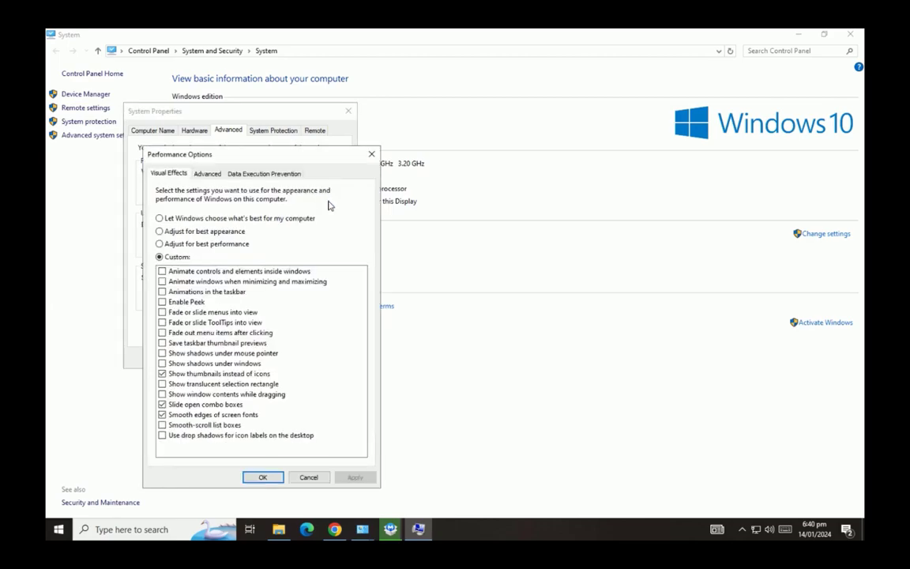
- Adjust visual effects for best performance, re-enable Show thumbnails instead of icons and Smooth edges of screen fonts, and apply the settings
{"action": "left_click", "coordinate": [181, 245]}
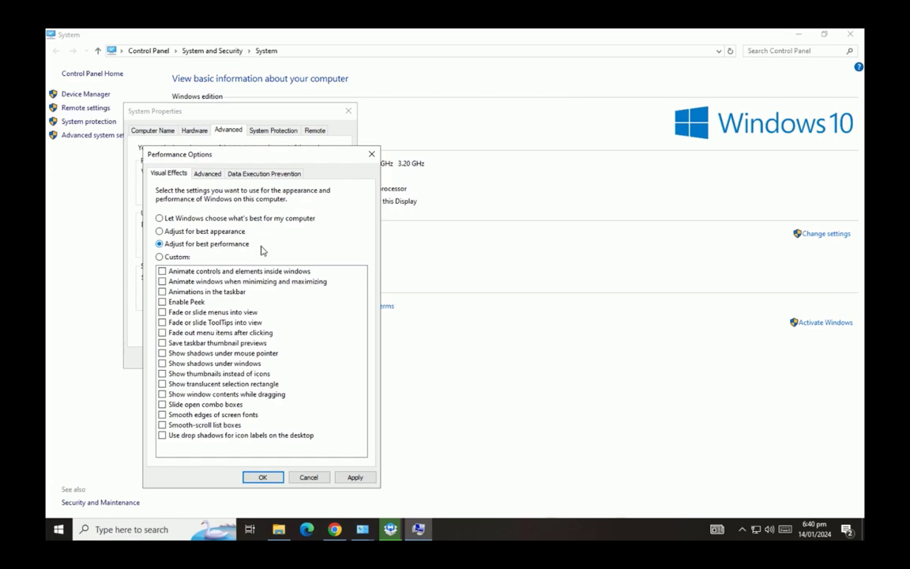
{"action": "left_click", "coordinate": [176, 375]}
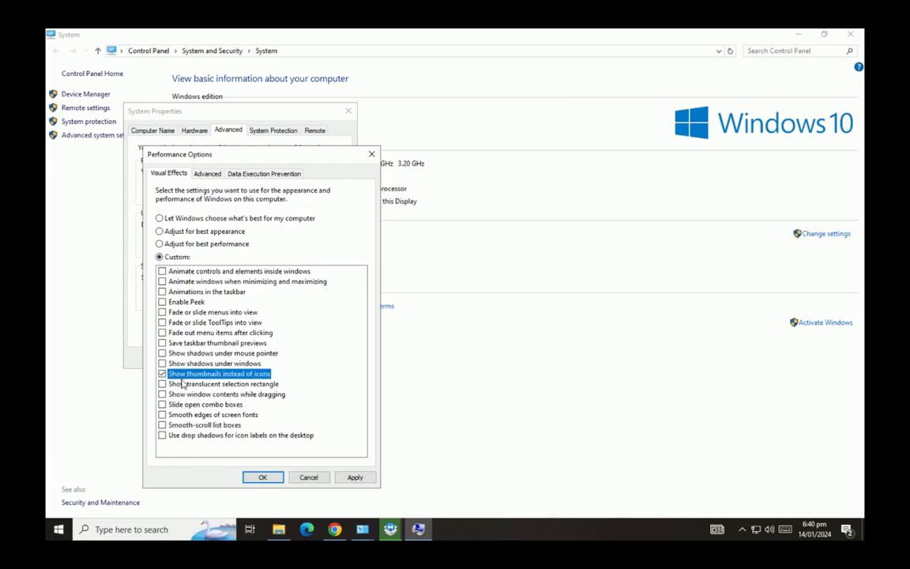
{"action": "left_click", "coordinate": [161, 416]}
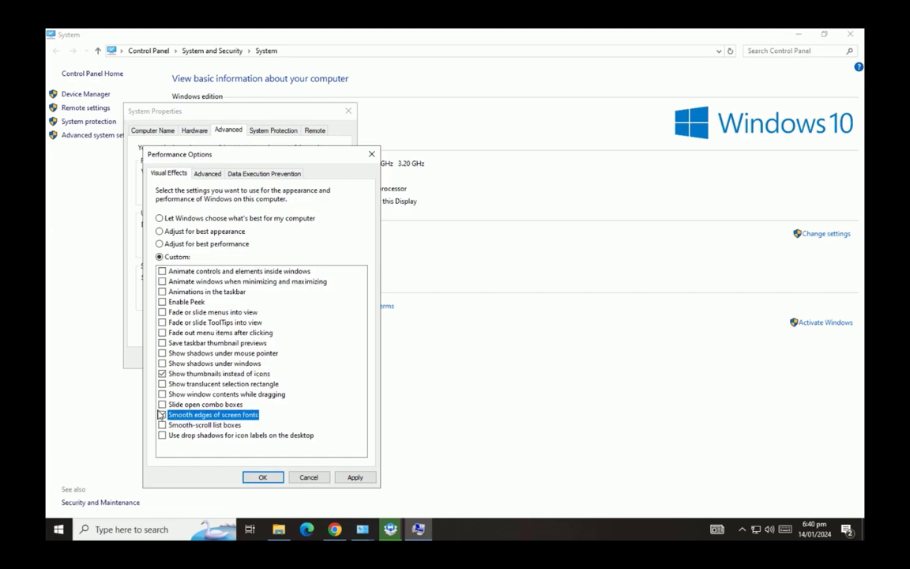
{"action": "left_click", "coordinate": [162, 415]}
{"action": "left_click", "coordinate": [355, 476]}
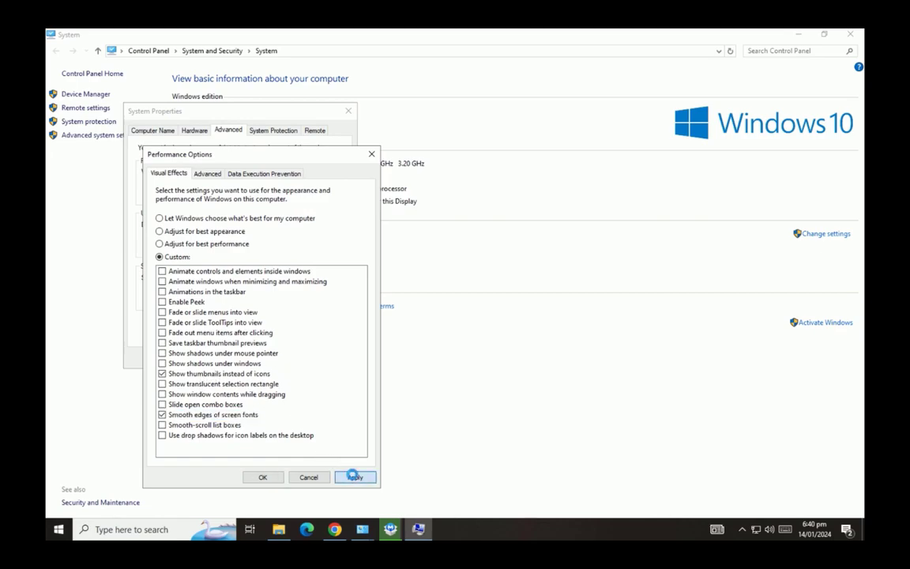
{"action": "left_click", "coordinate": [269, 479]}
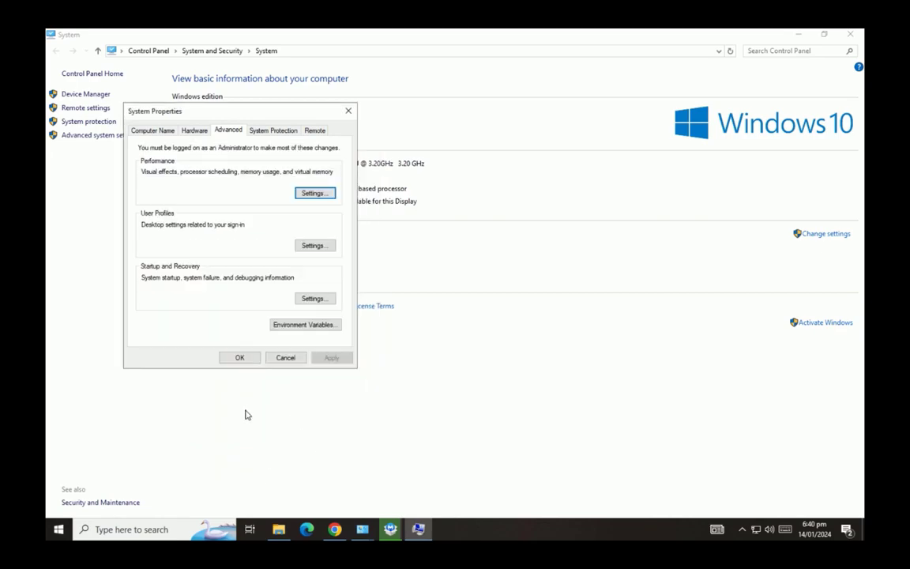
{"action": "left_click", "coordinate": [237, 359]}
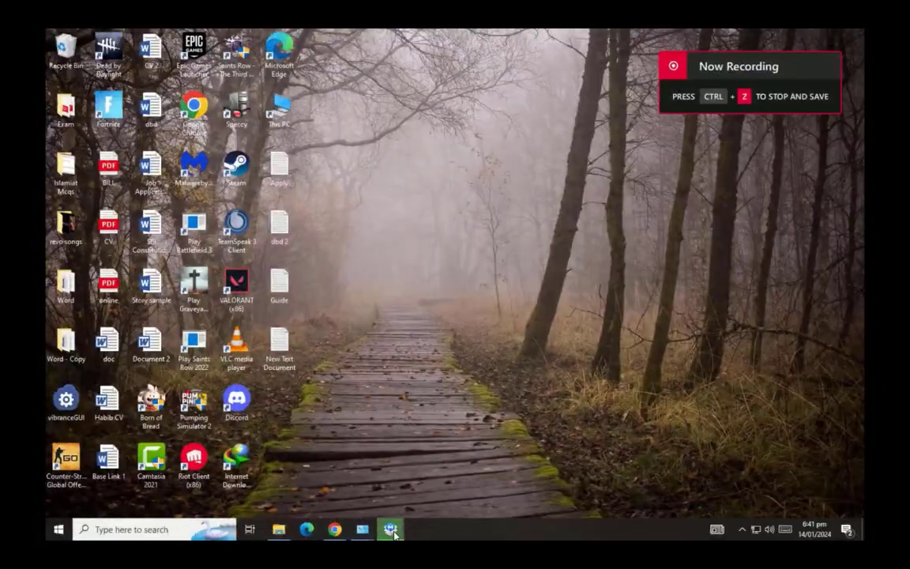
- Open Malwarebytes from its completed setup window and start a scan
{"action": "left_click", "coordinate": [391, 529]}
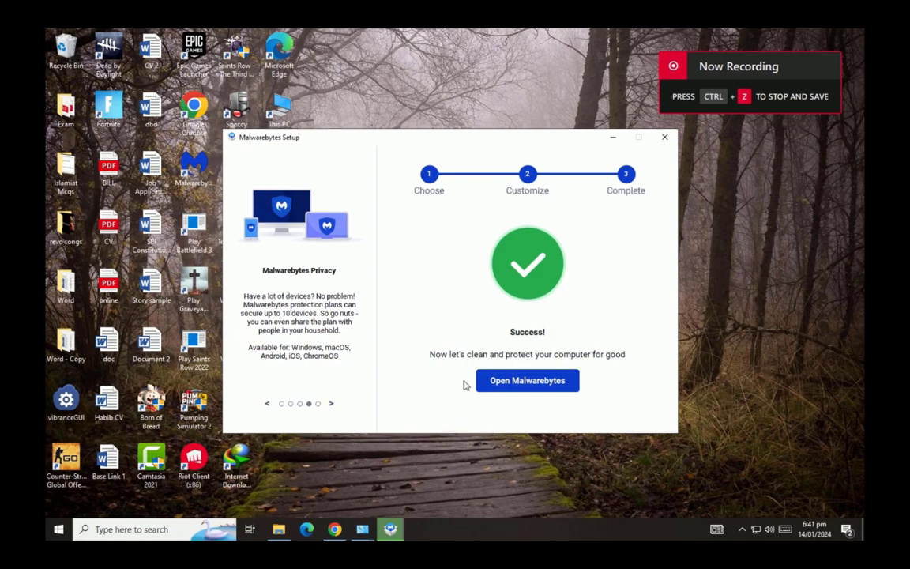
{"action": "left_click", "coordinate": [571, 385]}
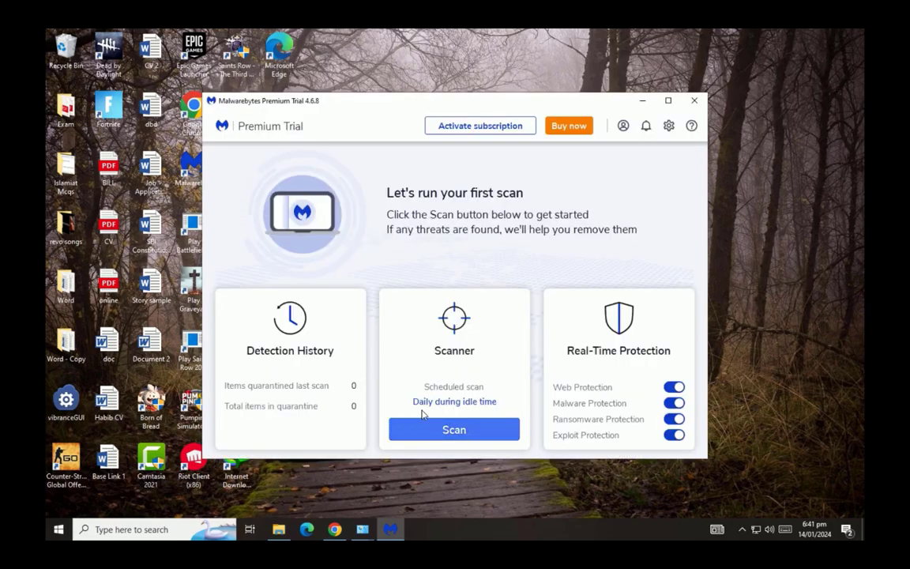
{"action": "left_click", "coordinate": [479, 429]}
{"action": "left_click", "coordinate": [577, 166]}
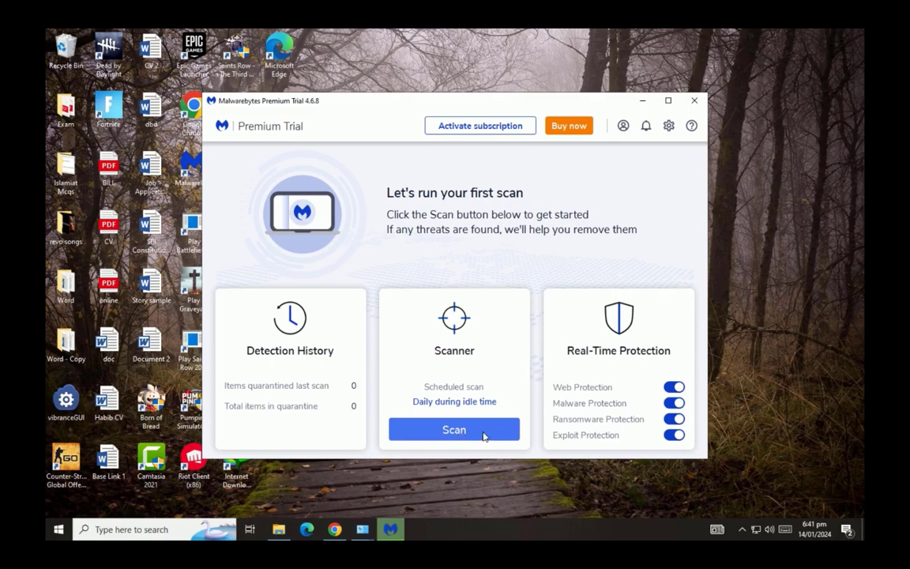
{"action": "left_click", "coordinate": [484, 433]}
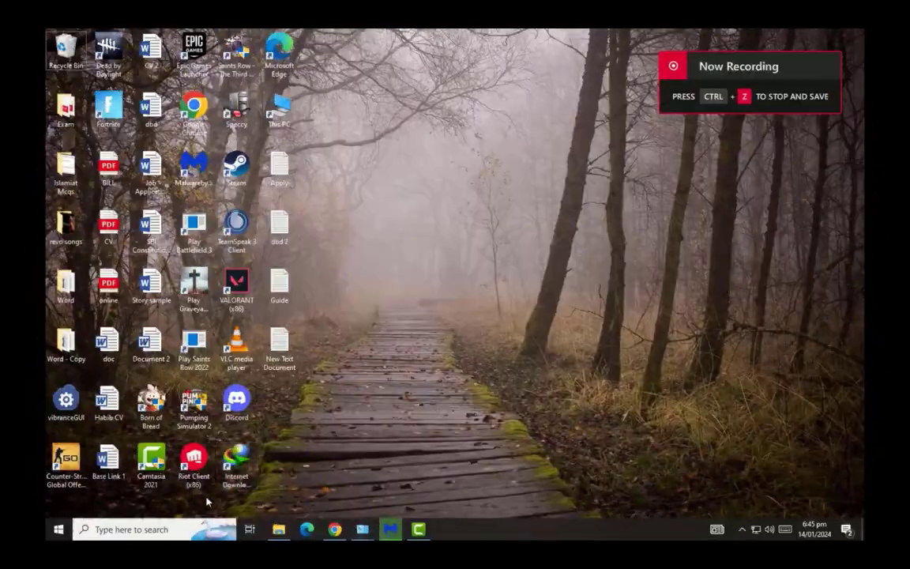
- Open the Windows Temp folder by running "temp" from the Run dialog
{"action": "left_click", "coordinate": [189, 529]}
{"action": "type", "text": "run"}
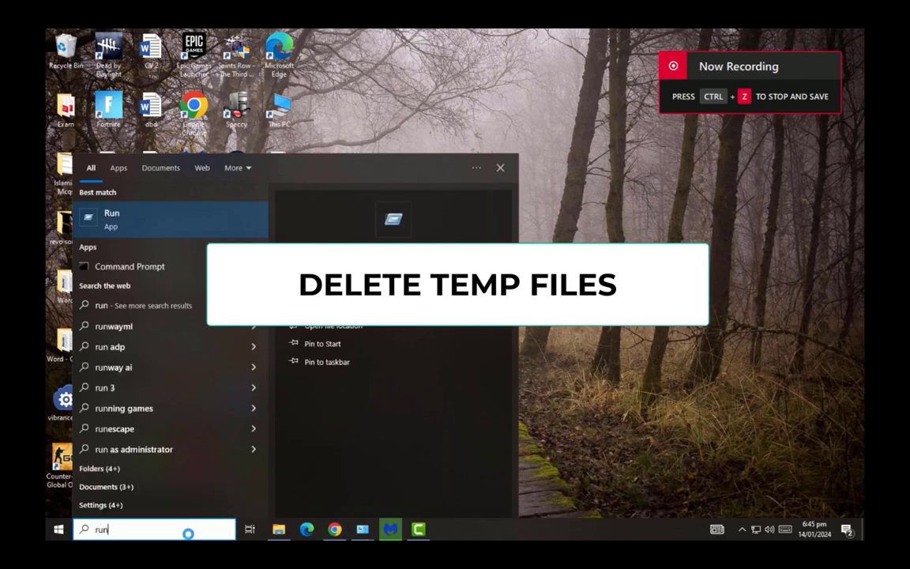
{"action": "key", "text": "Return"}
{"action": "type", "text": "temp"}
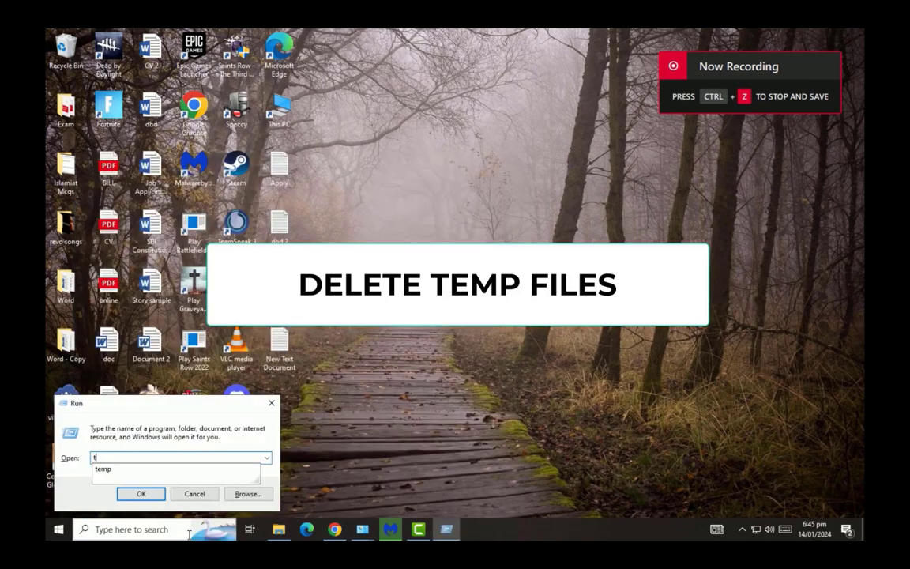
{"action": "left_click", "coordinate": [142, 494]}
- Select all the files in the Temp folder and delete them
{"action": "left_click_drag", "start_coordinate": [332, 283], "coordinate": [165, 150]}
{"action": "right_click", "coordinate": [168, 151]}
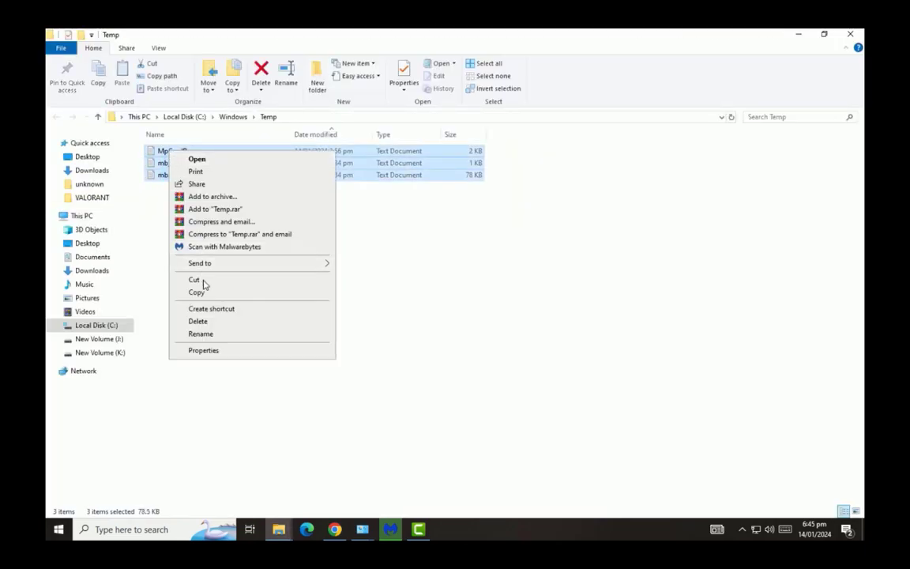
{"action": "left_click", "coordinate": [205, 320]}
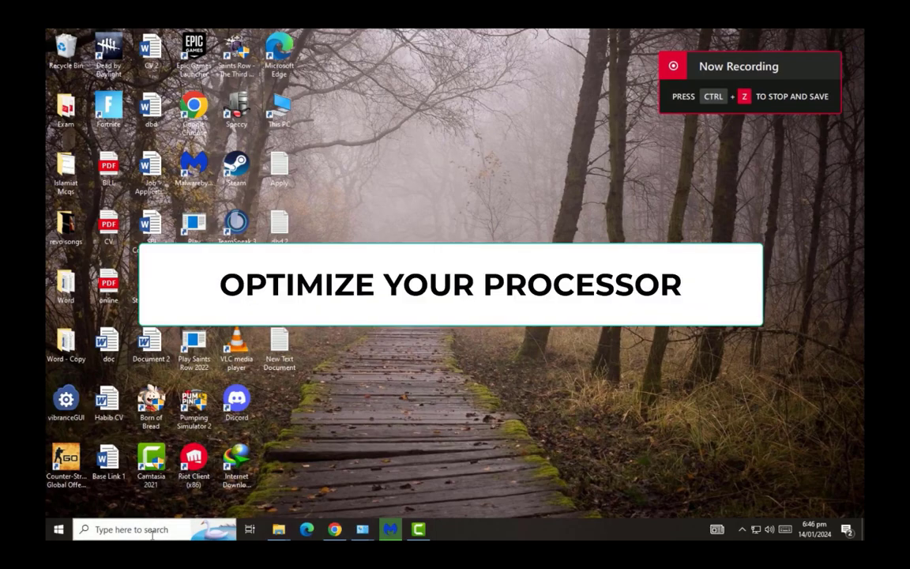
- Open System Configuration by running "msconfig" from the Run dialog
{"action": "left_click", "coordinate": [155, 529]}
{"action": "type", "text": "run"}
{"action": "key", "text": "Return"}
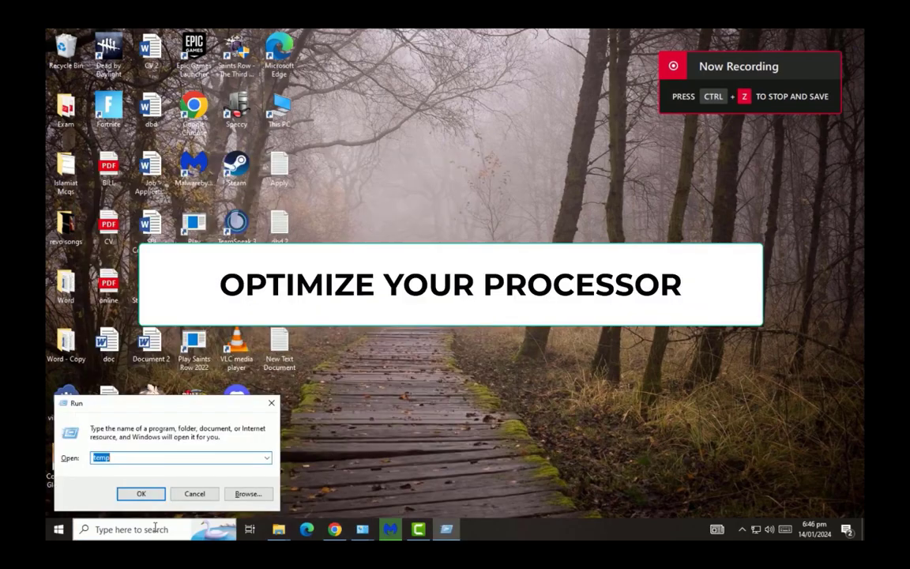
{"action": "type", "text": "m"}
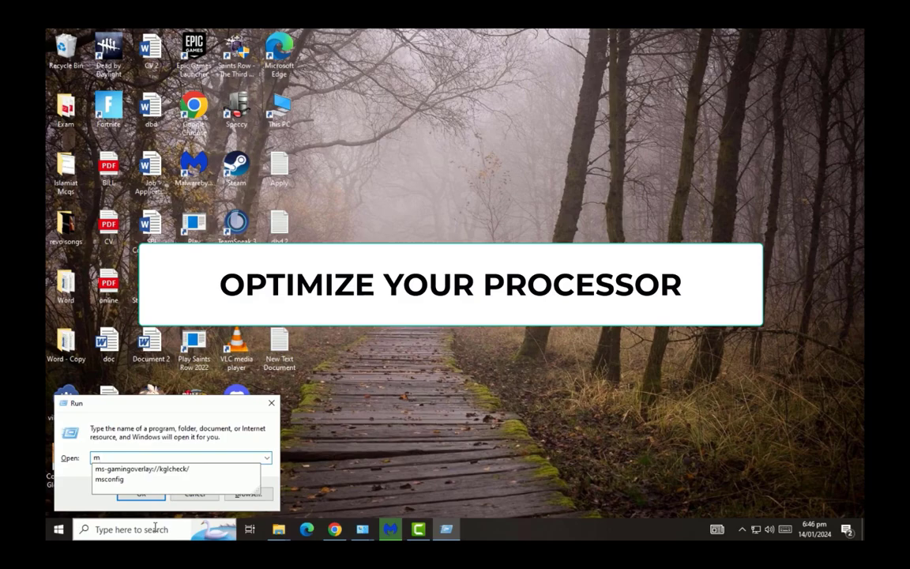
{"action": "type", "text": "sconfi"}
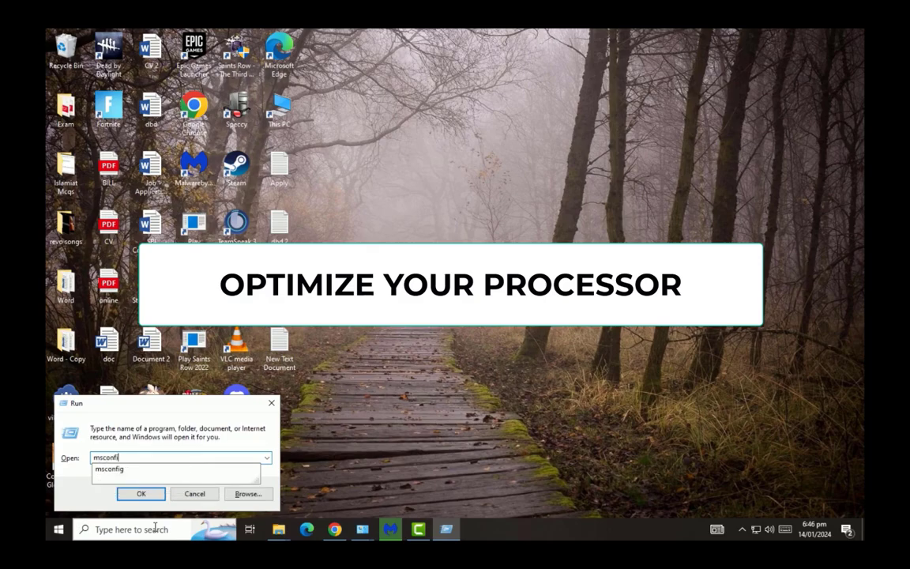
{"action": "key", "text": "Escape"}
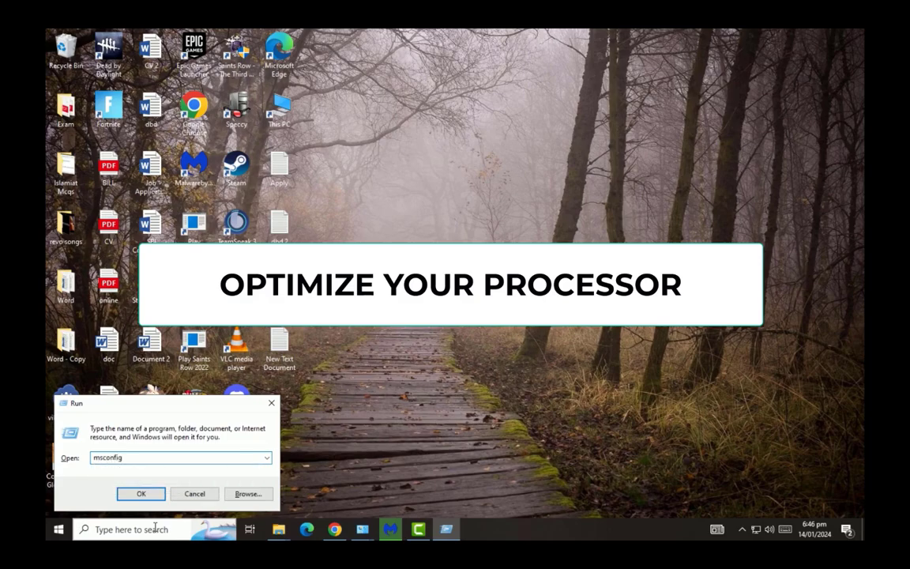
{"action": "type", "text": "onfig"}
{"action": "key", "text": "Return"}
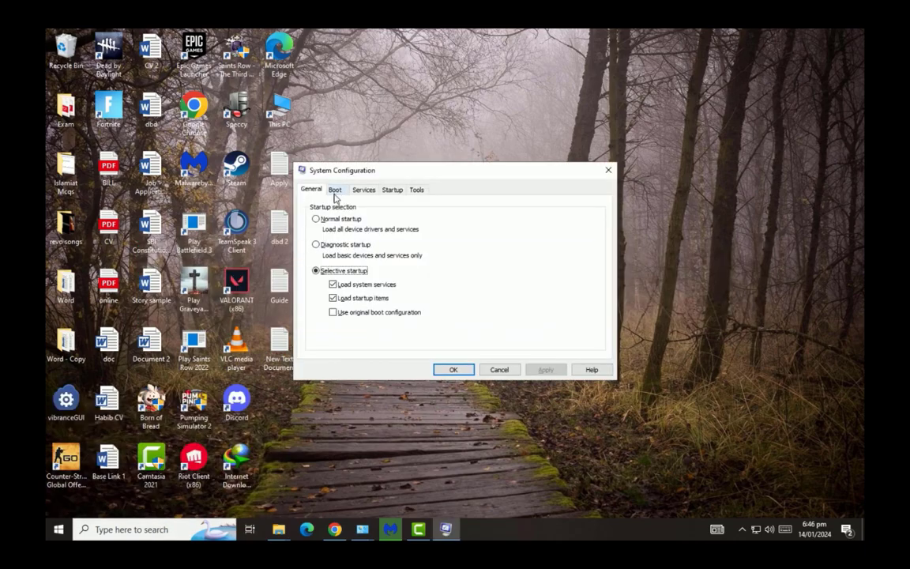
- Enable Number of processors in the advanced boot options, set it to 4, then apply and confirm the System Configuration settings
{"action": "left_click", "coordinate": [335, 194]}
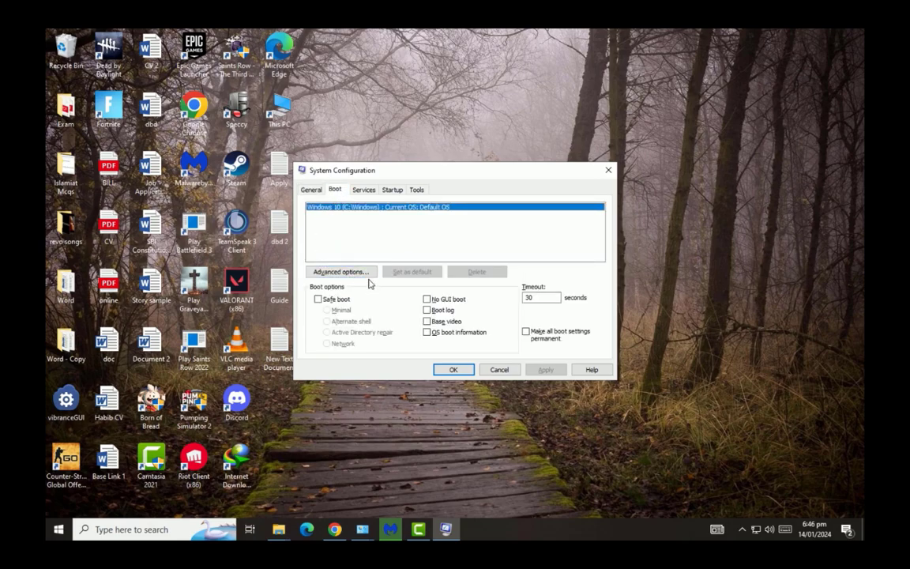
{"action": "left_click", "coordinate": [340, 271]}
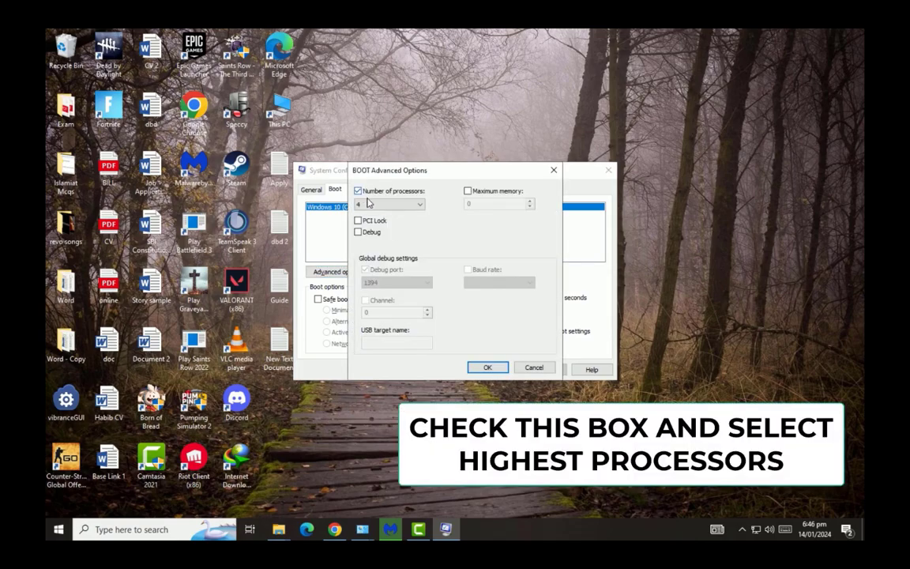
{"action": "left_click", "coordinate": [358, 191]}
{"action": "left_click", "coordinate": [358, 192]}
{"action": "left_click", "coordinate": [407, 204]}
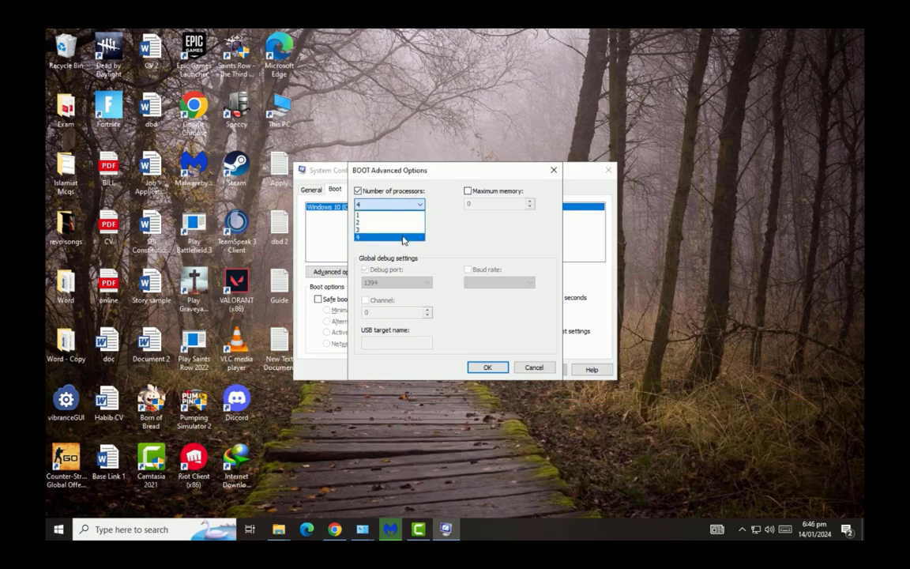
{"action": "left_click", "coordinate": [405, 238]}
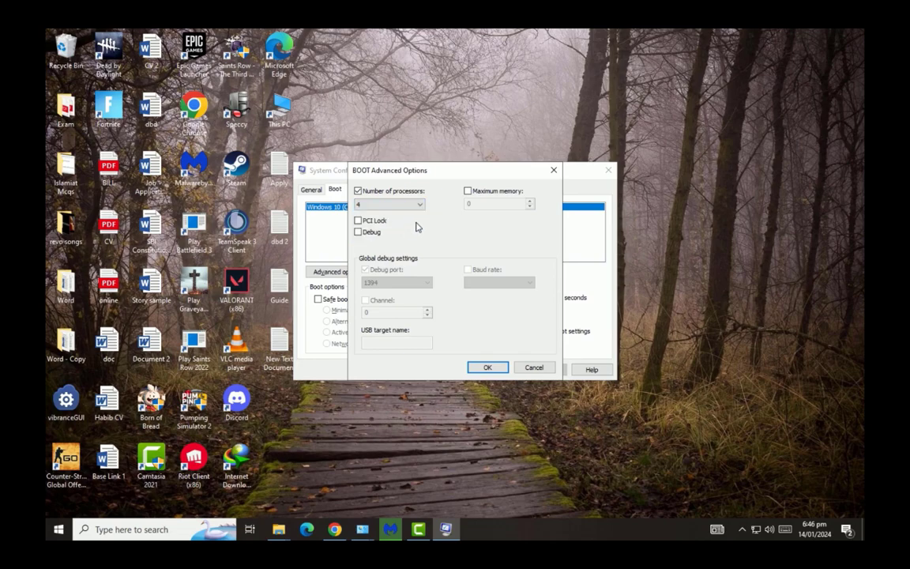
{"action": "left_click", "coordinate": [488, 368]}
{"action": "left_click", "coordinate": [559, 371]}
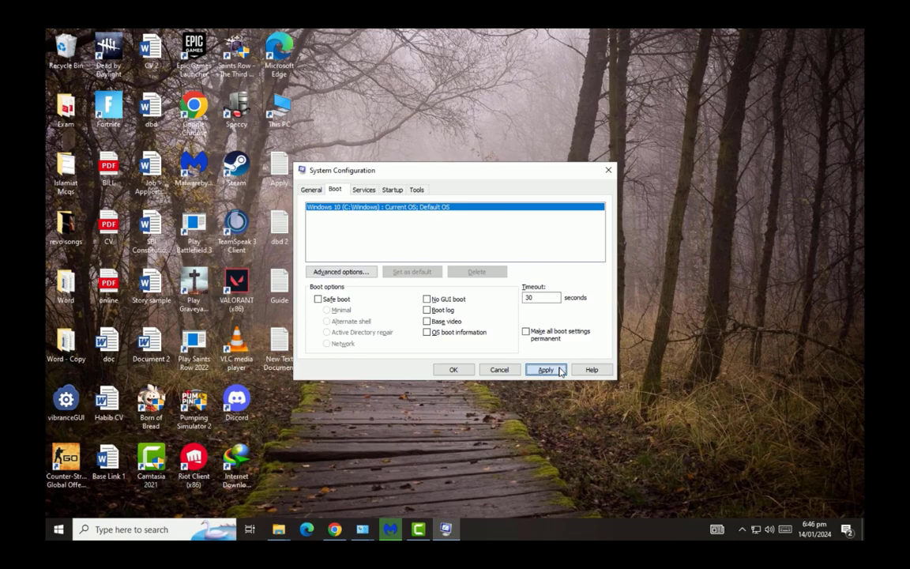
{"action": "left_click", "coordinate": [449, 370]}
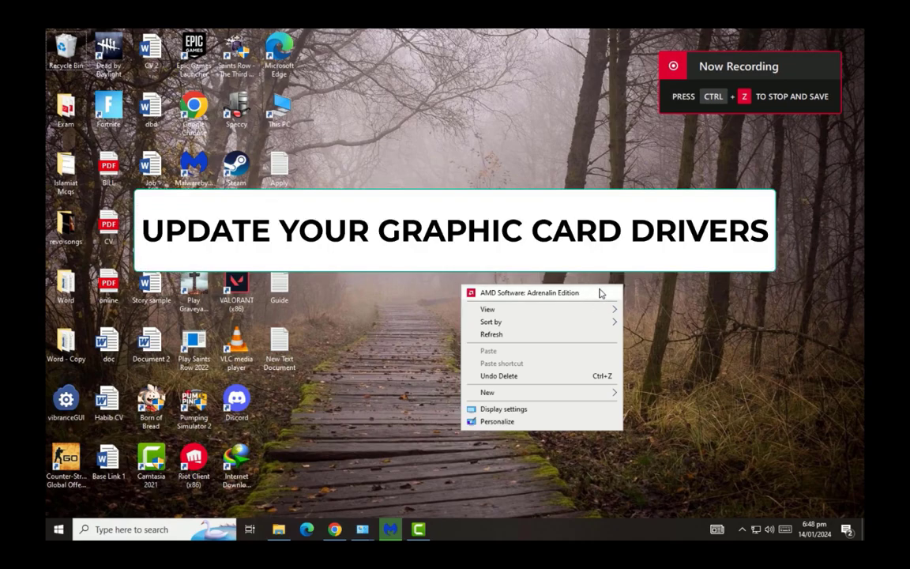
- Open AMD Software: Adrenalin Edition from the desktop
{"action": "left_click", "coordinate": [600, 293]}
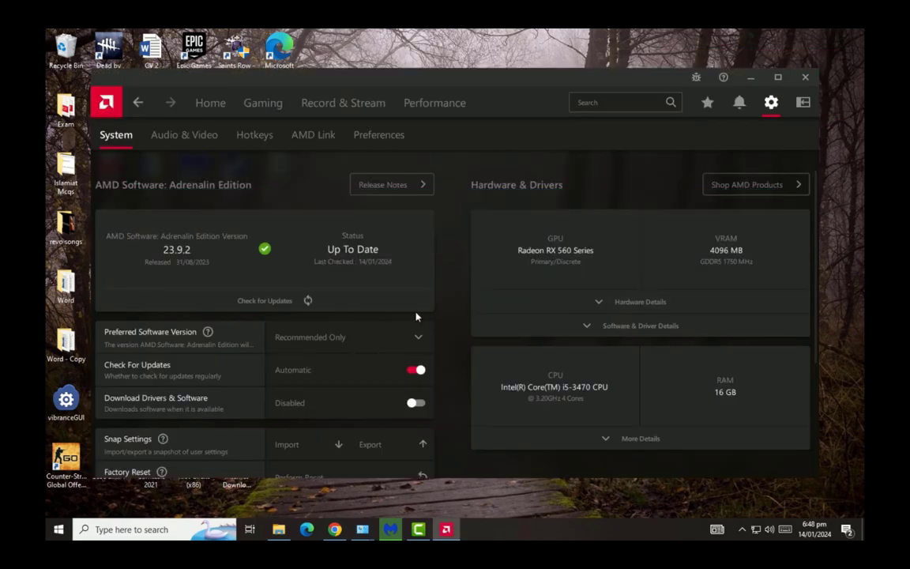